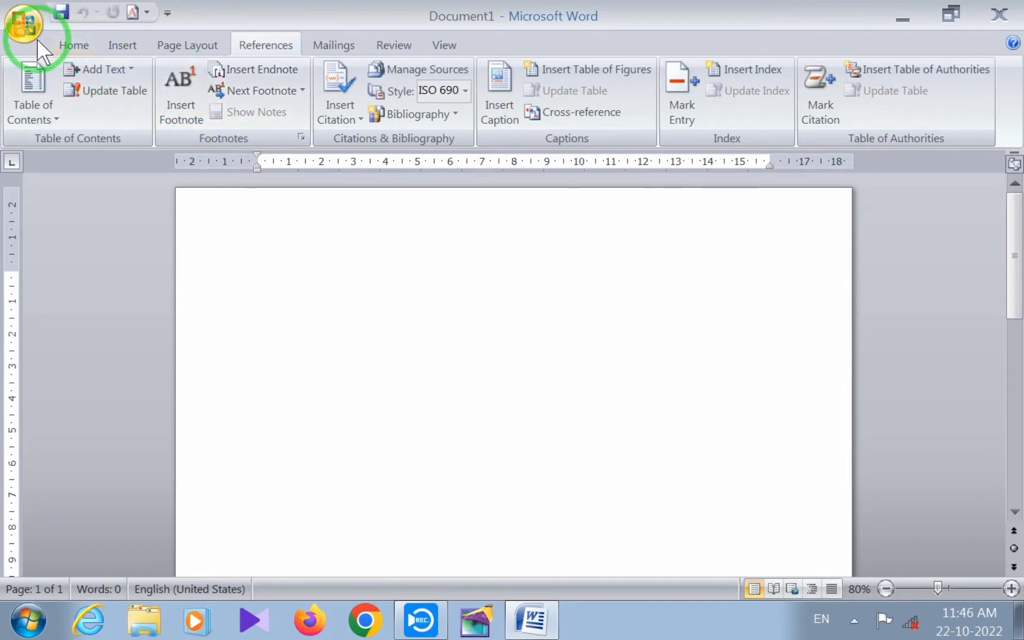
- Open the recent document "unit - 1" and bring up the reference and footnote commands
{"action": "left_click", "coordinate": [27, 26]}
{"action": "left_click", "coordinate": [153, 84]}
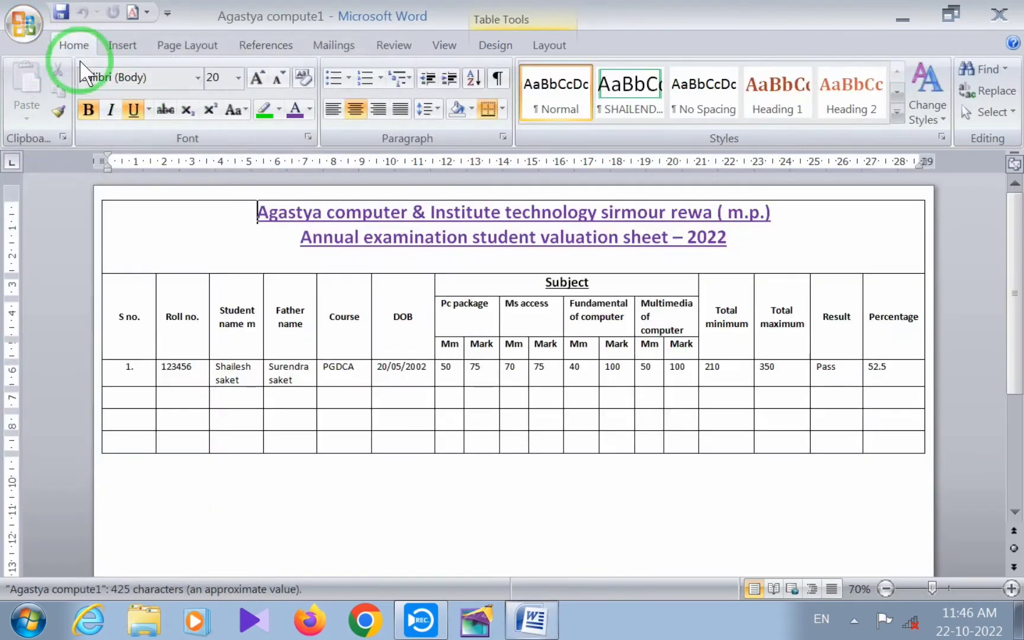
{"action": "left_click", "coordinate": [34, 34]}
{"action": "left_click", "coordinate": [157, 105]}
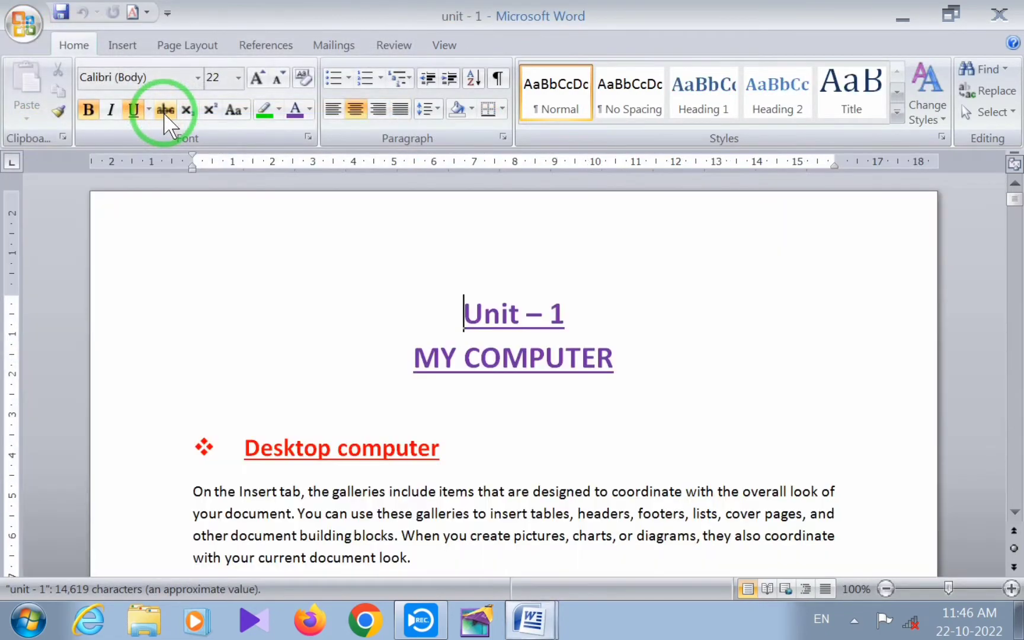
{"action": "scroll", "coordinate": [287, 433], "scroll_direction": "down", "scroll_amount": 6}
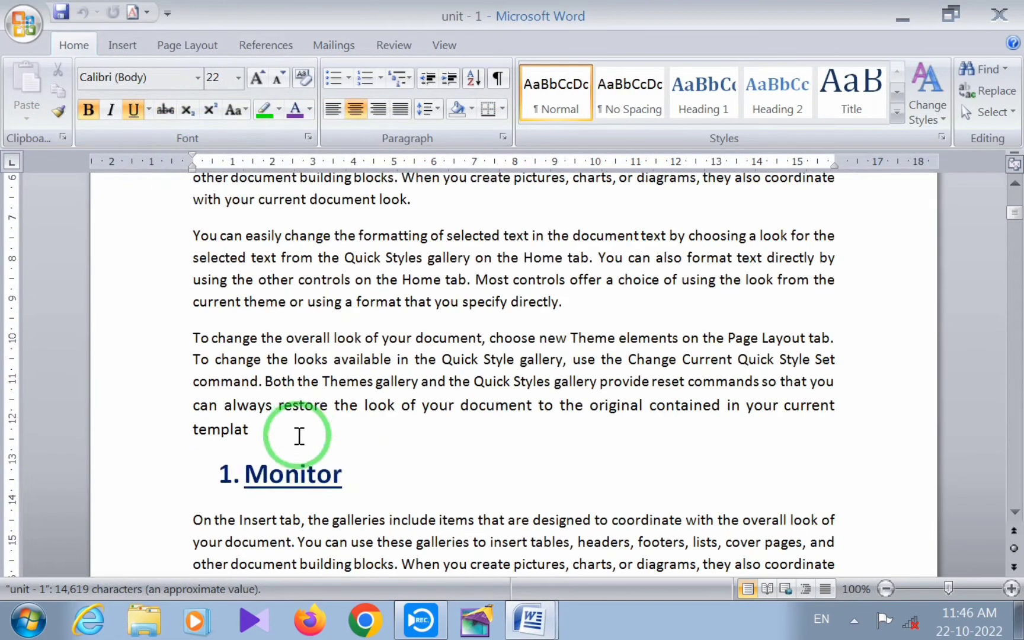
{"action": "scroll", "coordinate": [305, 424], "scroll_direction": "up", "scroll_amount": 6}
{"action": "left_click", "coordinate": [273, 45]}
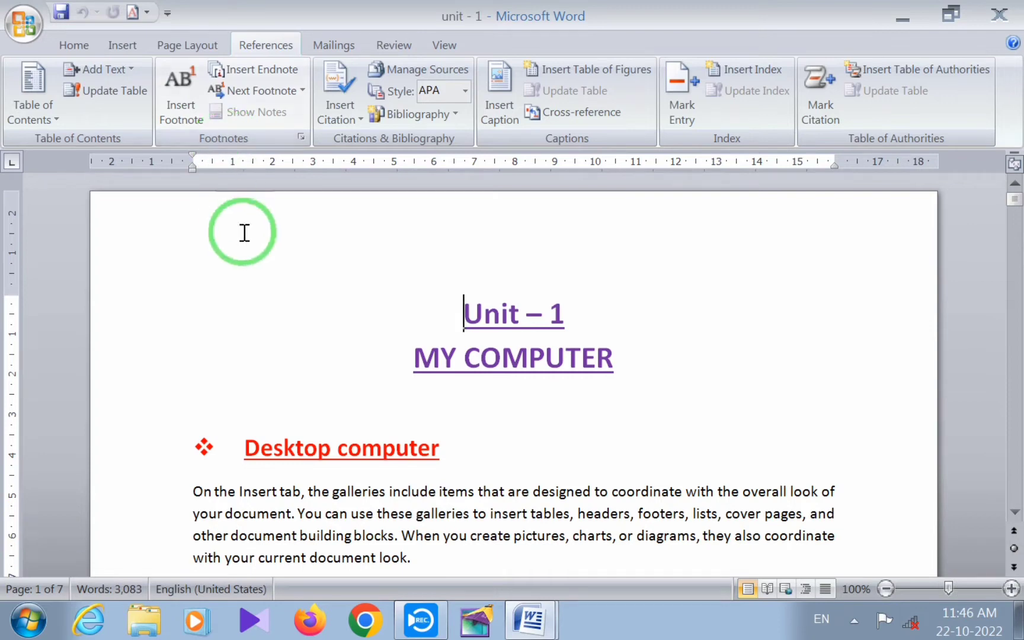
- Look through the first page, from the Desktop computer paragraphs down to the page's end below the Wallpapar heading
{"action": "scroll", "coordinate": [411, 407], "scroll_direction": "down", "scroll_amount": 2}
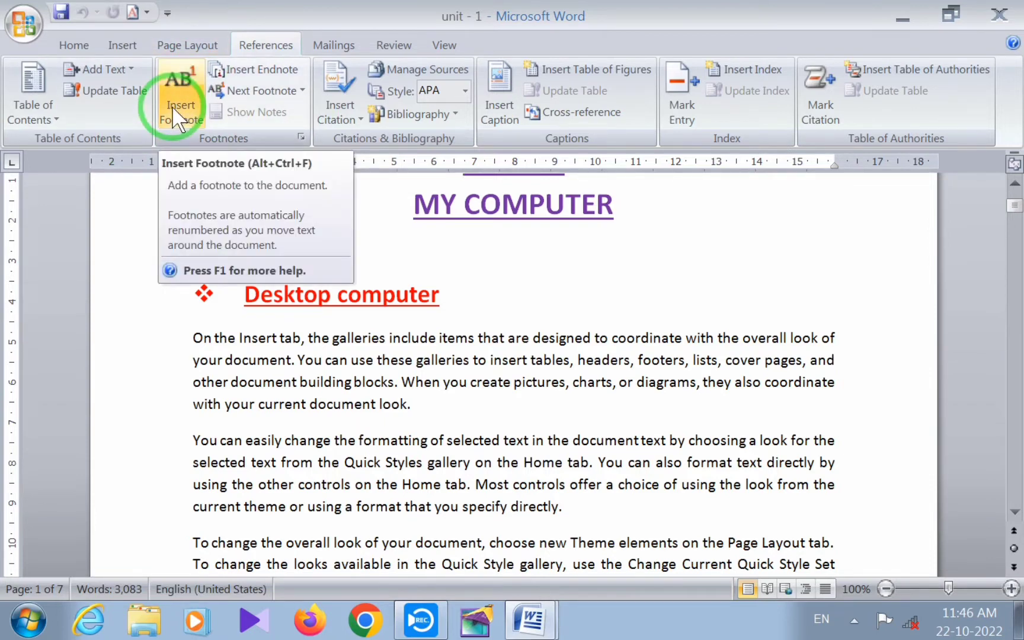
{"action": "scroll", "coordinate": [394, 326], "scroll_direction": "down", "scroll_amount": 2}
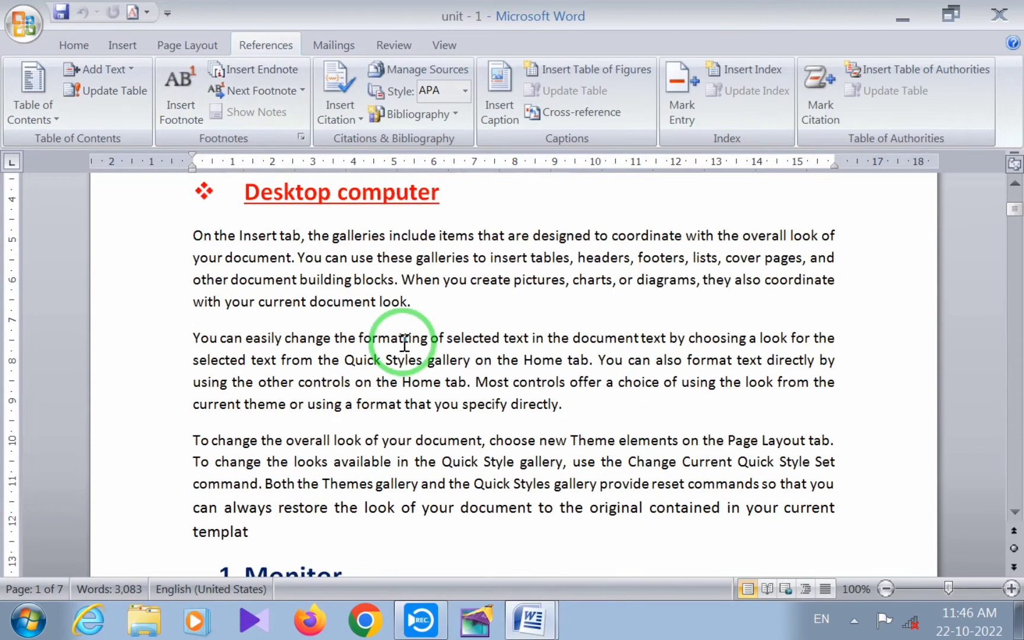
{"action": "scroll", "coordinate": [404, 343], "scroll_direction": "down", "scroll_amount": 13}
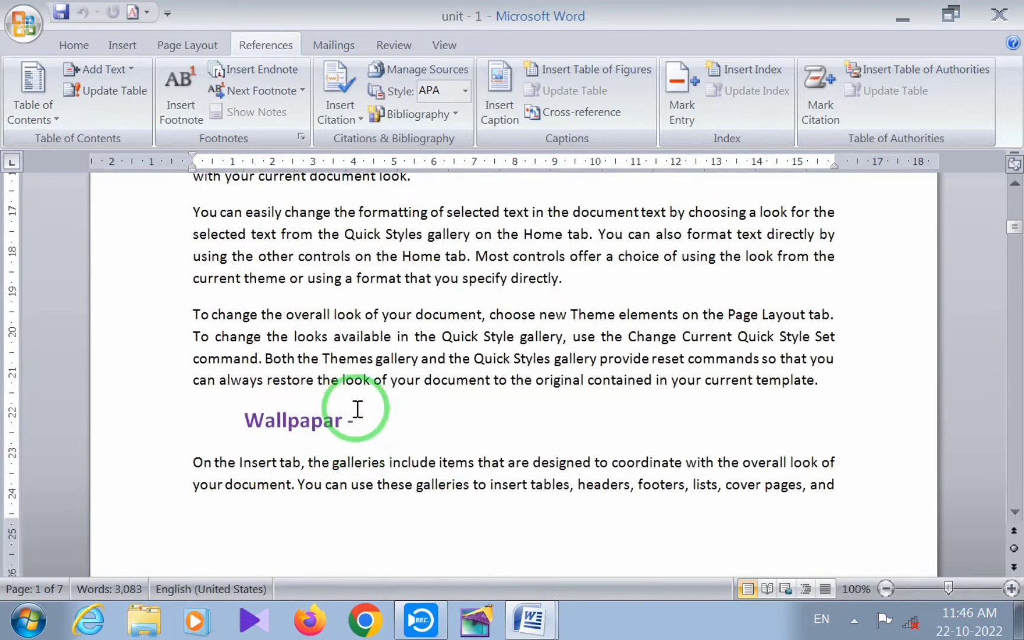
{"action": "scroll", "coordinate": [412, 423], "scroll_direction": "up", "scroll_amount": 3}
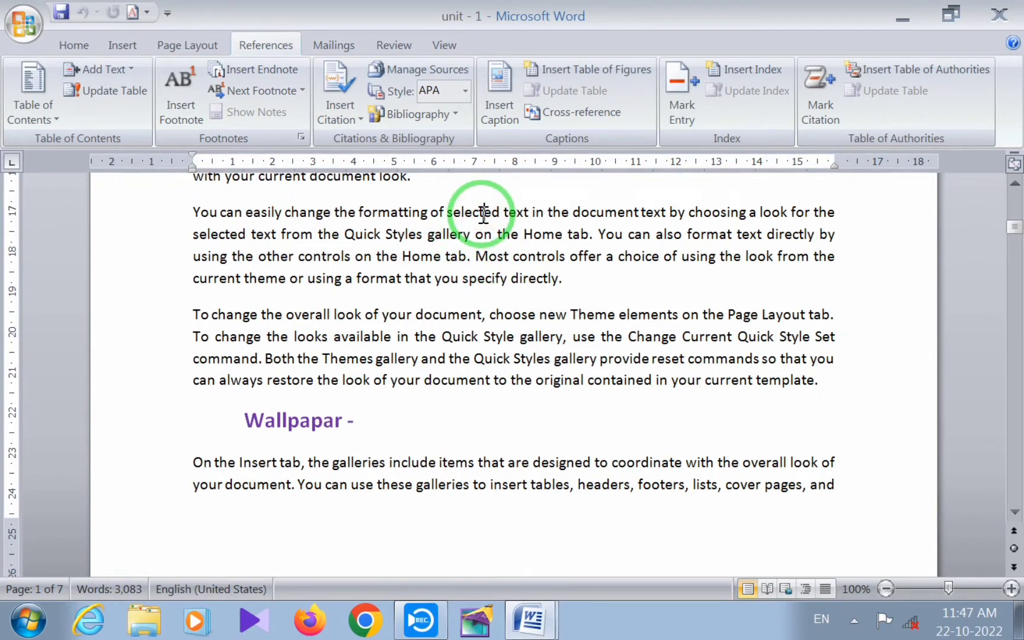
{"action": "scroll", "coordinate": [457, 275], "scroll_direction": "up", "scroll_amount": 10}
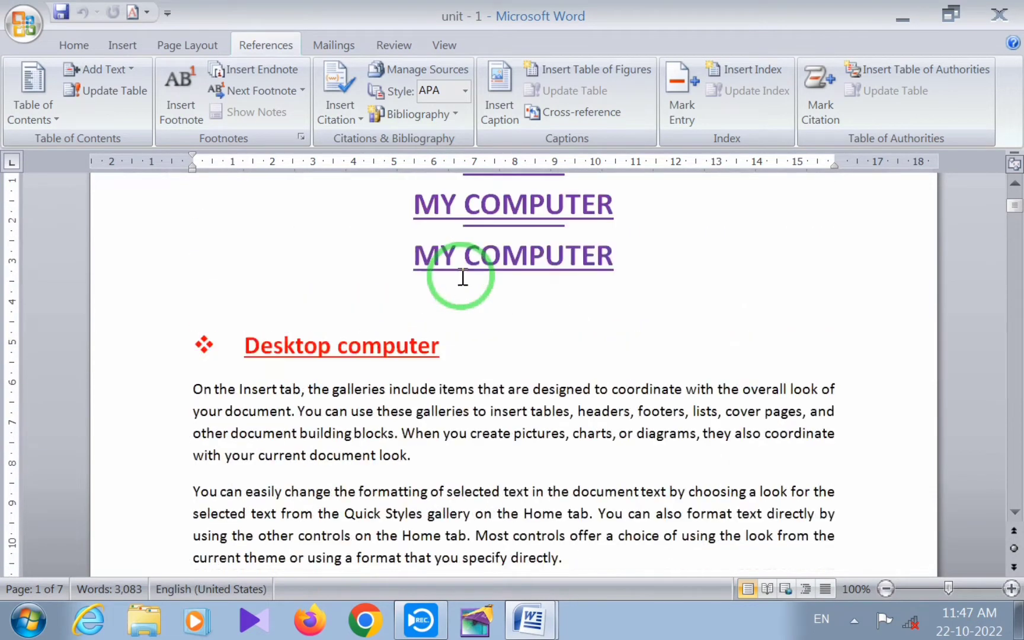
{"action": "scroll", "coordinate": [492, 403], "scroll_direction": "down", "scroll_amount": 4}
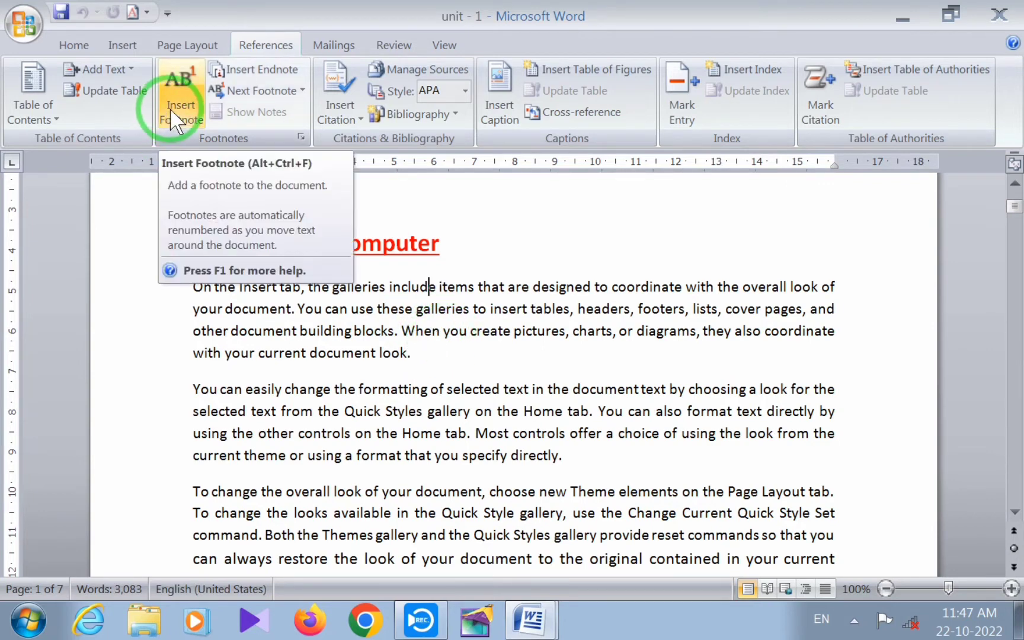
{"action": "left_click", "coordinate": [426, 288]}
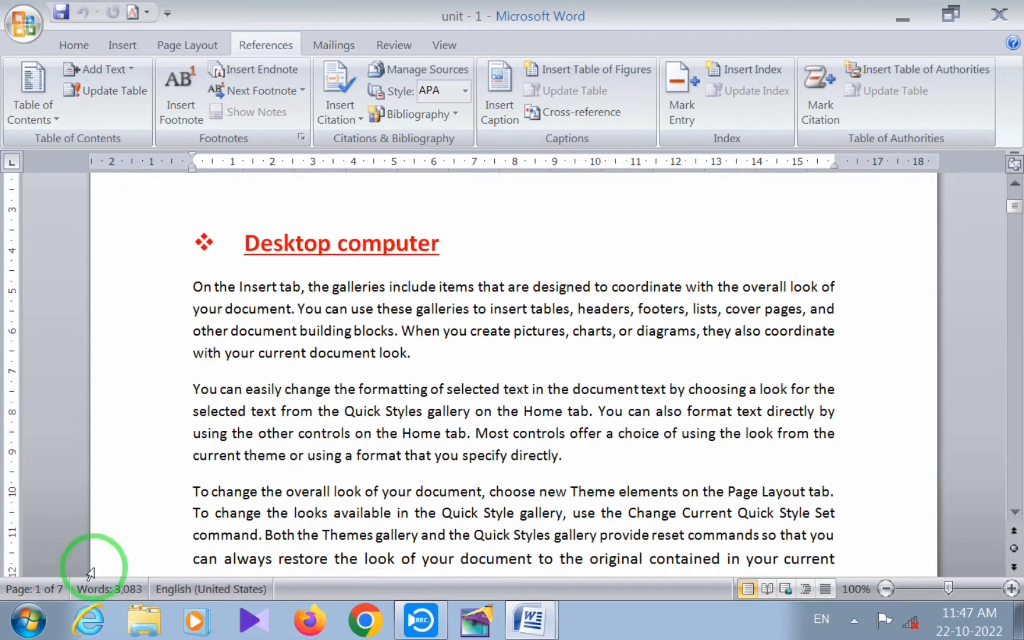
{"action": "left_click", "coordinate": [414, 289]}
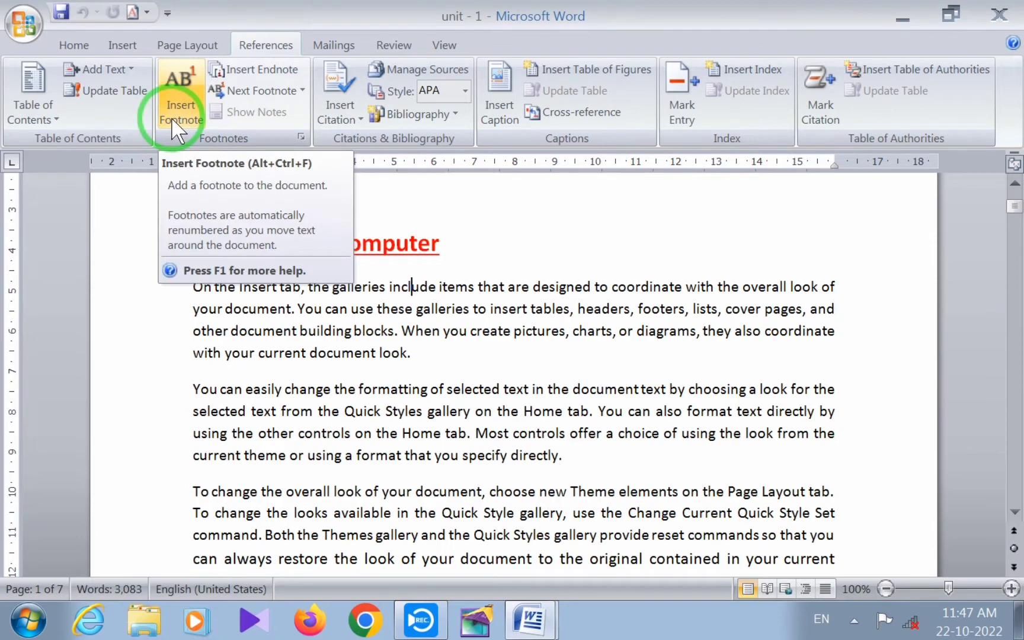
{"action": "scroll", "coordinate": [51, 229], "scroll_direction": "up", "scroll_amount": 3}
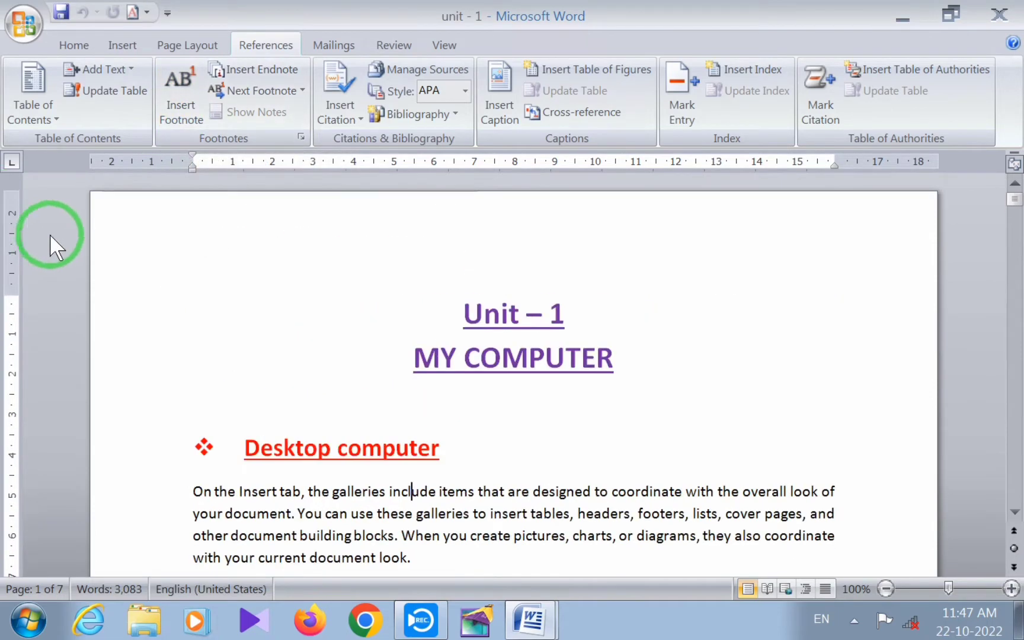
{"action": "scroll", "coordinate": [251, 324], "scroll_direction": "down", "scroll_amount": 4}
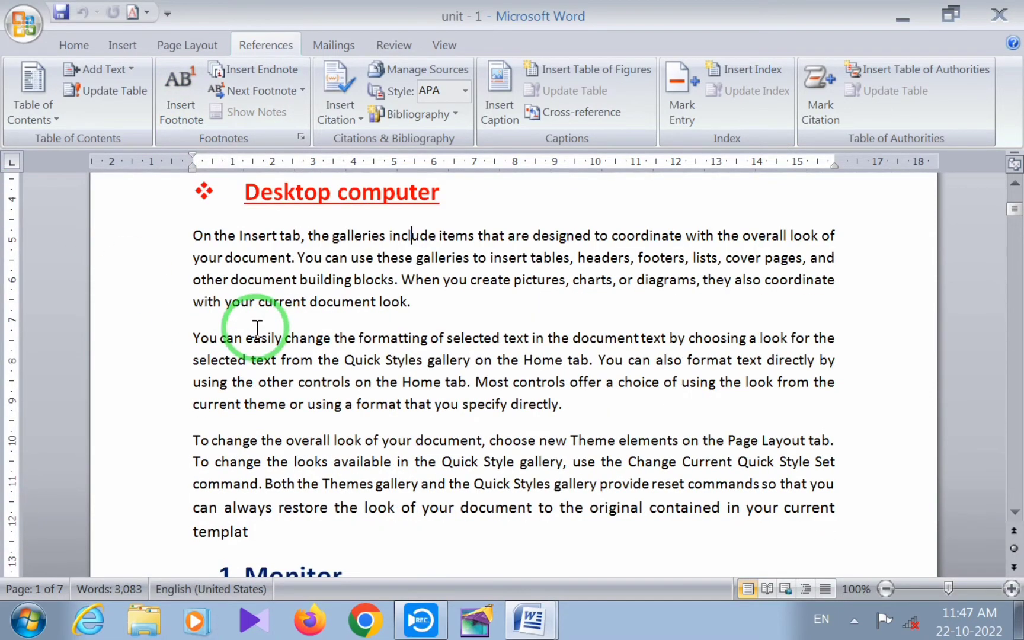
{"action": "left_click", "coordinate": [342, 303]}
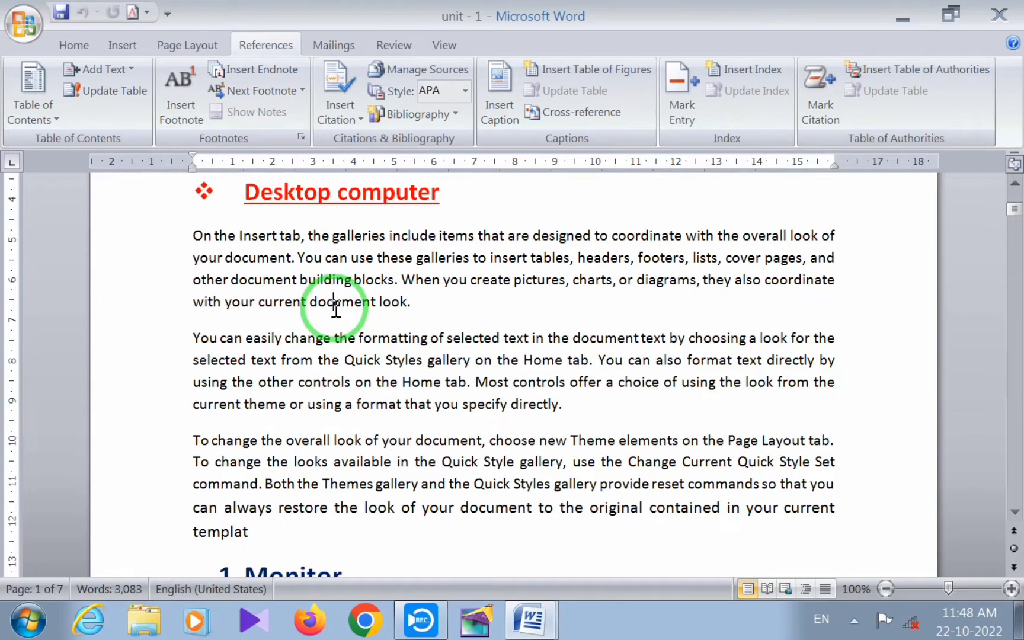
{"action": "scroll", "coordinate": [335, 306], "scroll_direction": "down", "scroll_amount": 5}
{"action": "scroll", "coordinate": [344, 314], "scroll_direction": "up", "scroll_amount": 12}
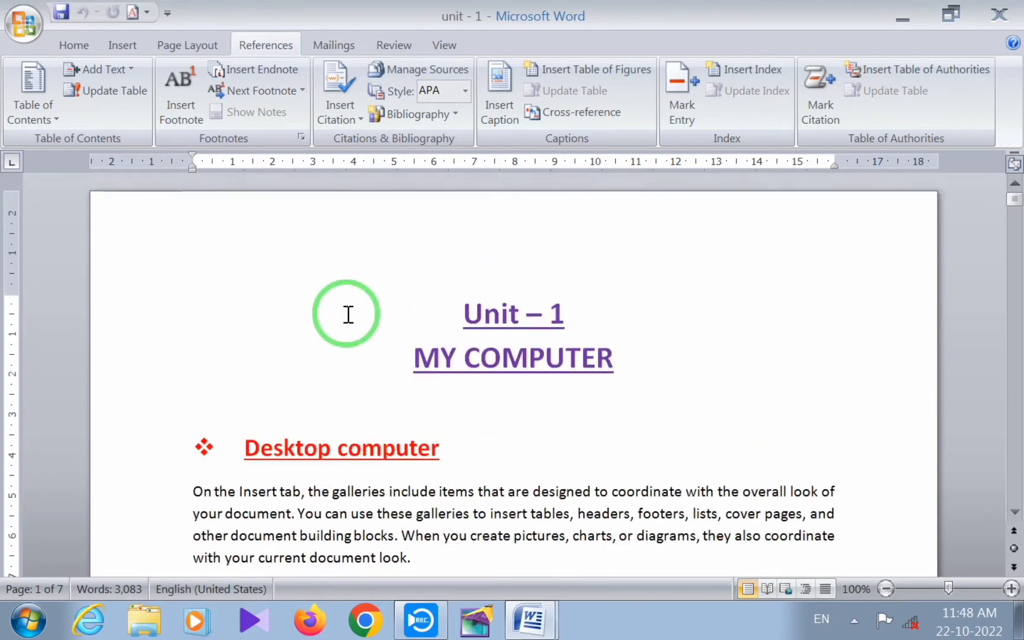
{"action": "scroll", "coordinate": [347, 365], "scroll_direction": "down", "scroll_amount": 20}
{"action": "scroll", "coordinate": [297, 392], "scroll_direction": "down", "scroll_amount": 3}
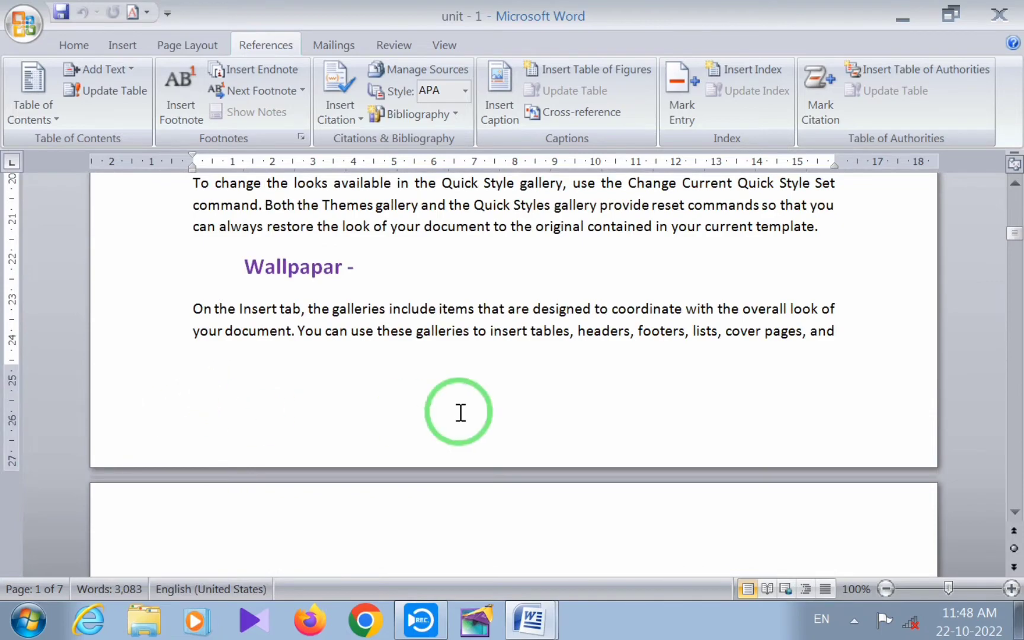
{"action": "scroll", "coordinate": [459, 414], "scroll_direction": "up", "scroll_amount": 13}
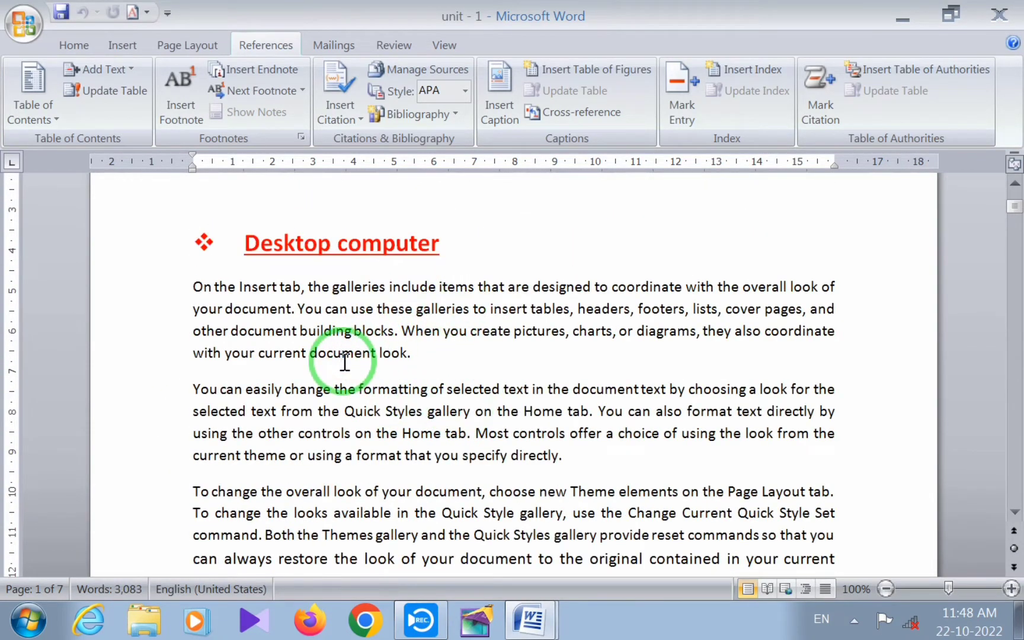
- Insert a footnote after "current document" in the first Desktop computer paragraph, reading "Document – crate a new document in the ms word"
{"action": "left_click", "coordinate": [376, 354]}
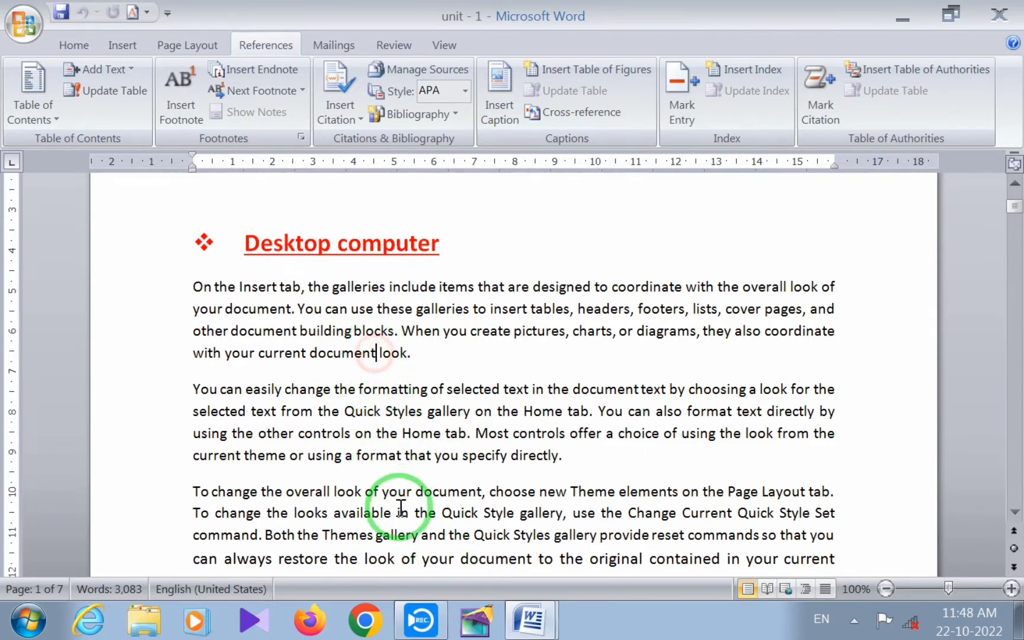
{"action": "left_click", "coordinate": [179, 109]}
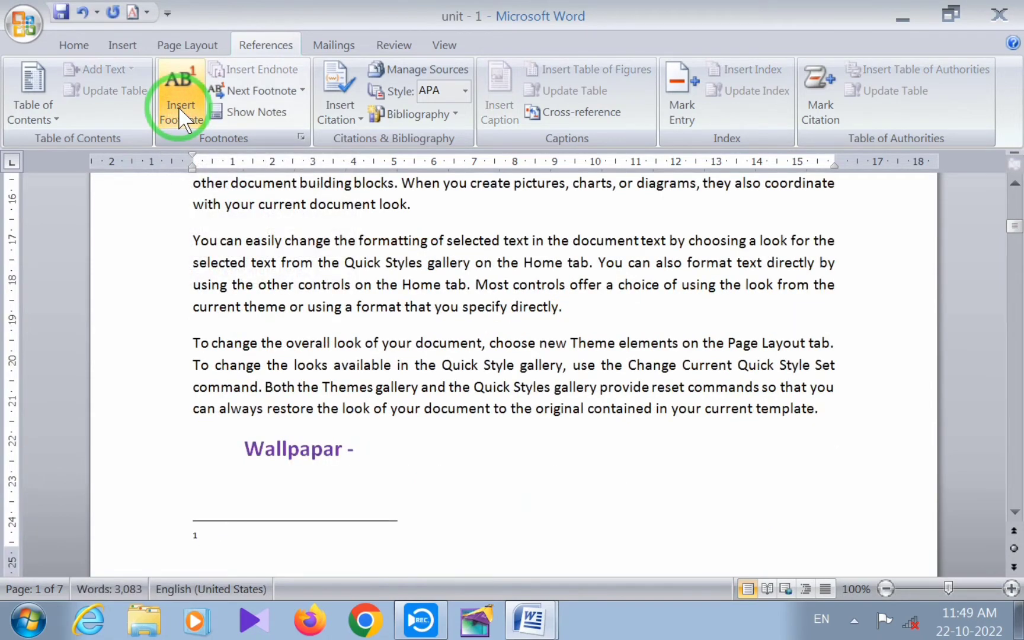
{"action": "scroll", "coordinate": [219, 308], "scroll_direction": "down", "scroll_amount": 2}
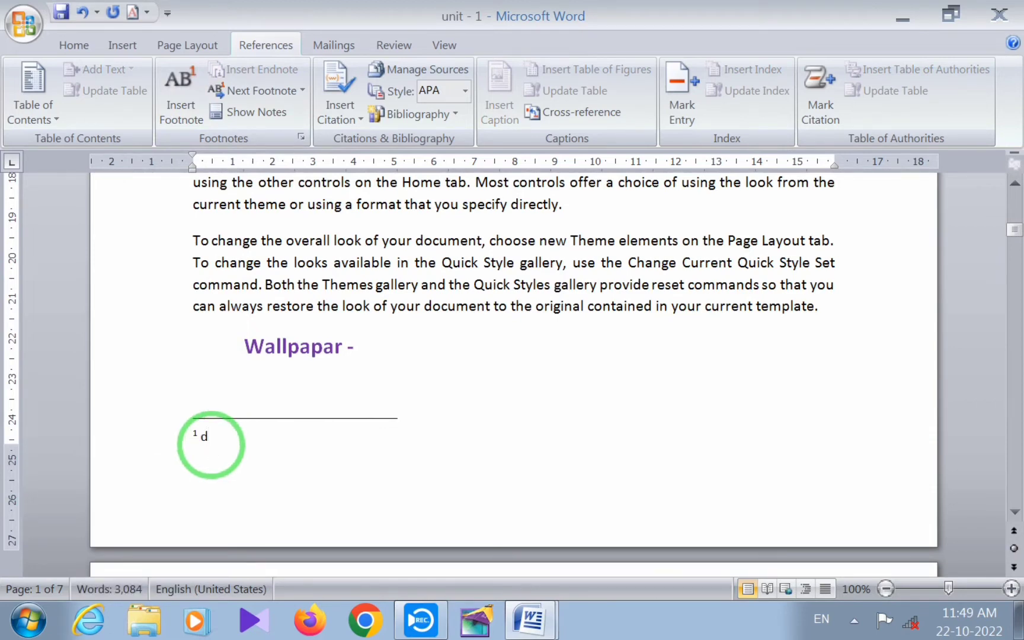
{"action": "type", "text": "ocument - crate"}
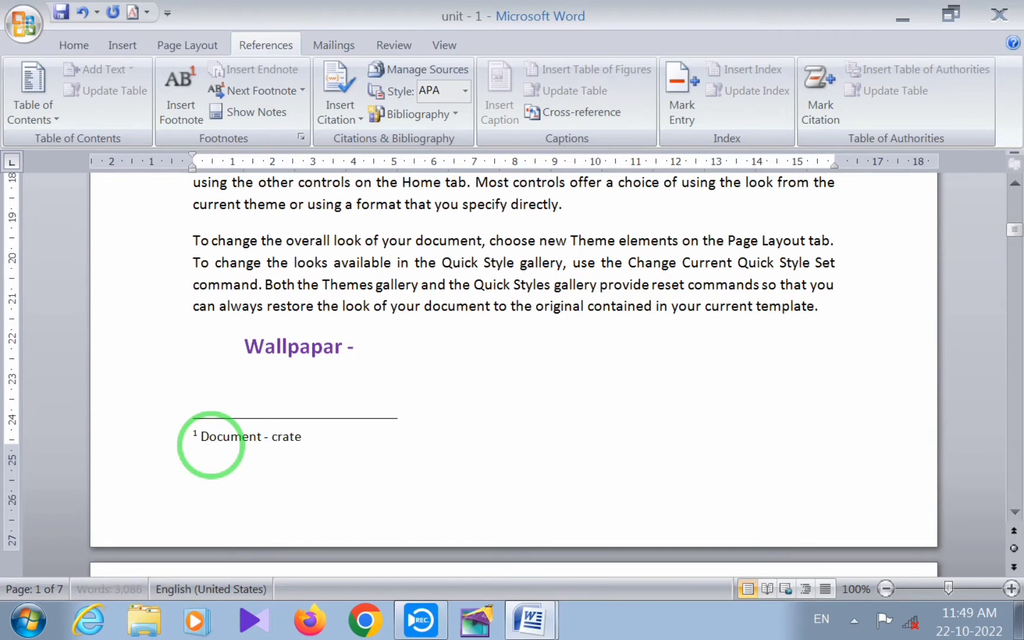
{"action": "type", "text": " a newdo"}
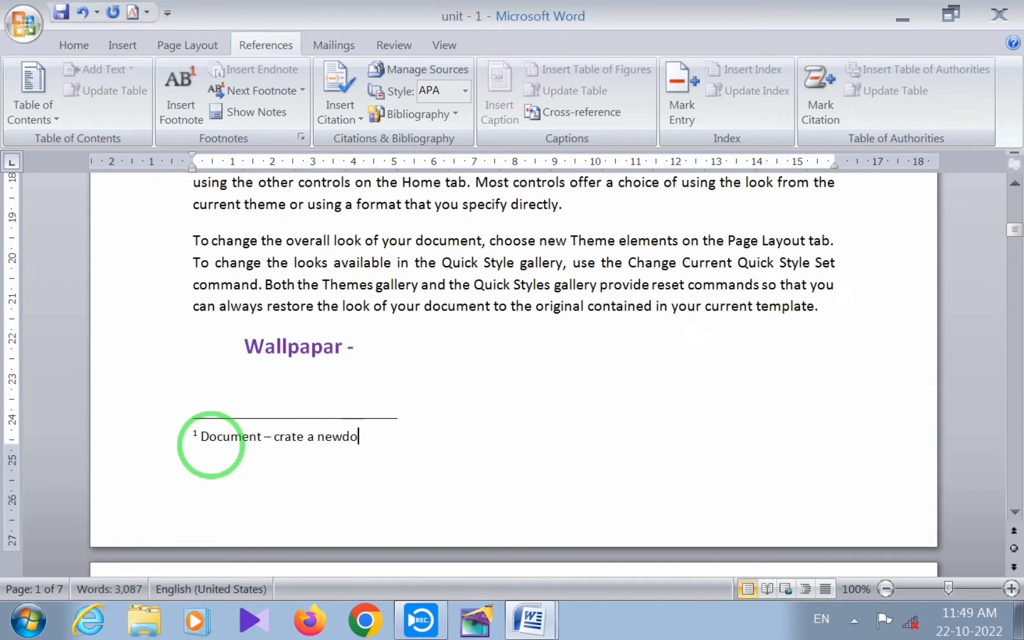
{"action": "key", "text": "BackSpace"}
{"action": "key", "text": "BackSpace"}
{"action": "type", "text": "docmument"}
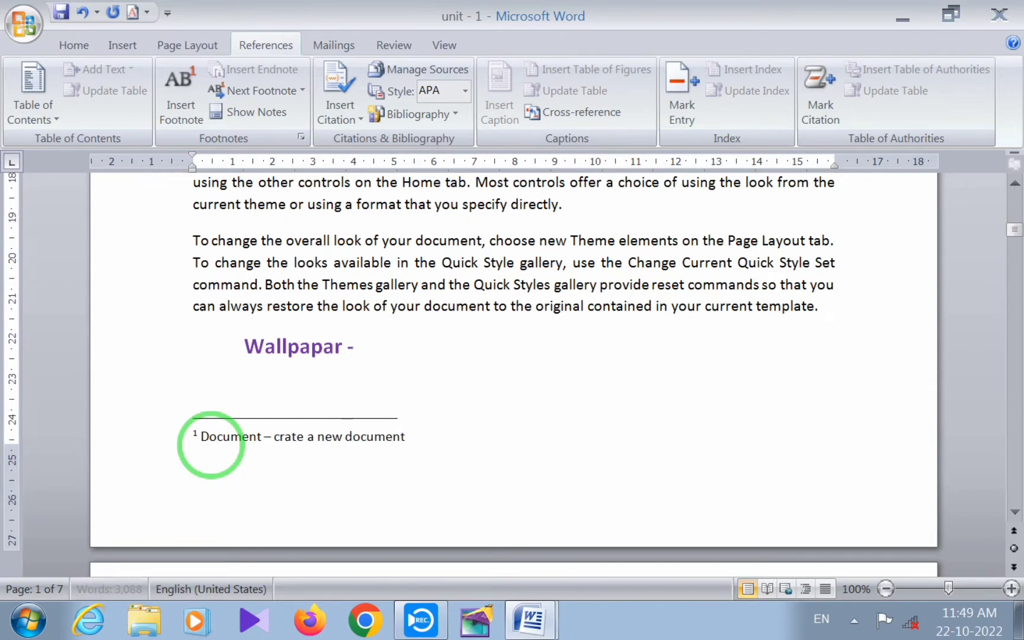
{"action": "type", "text": " i"}
{"action": "type", "text": "n the ms wod ="}
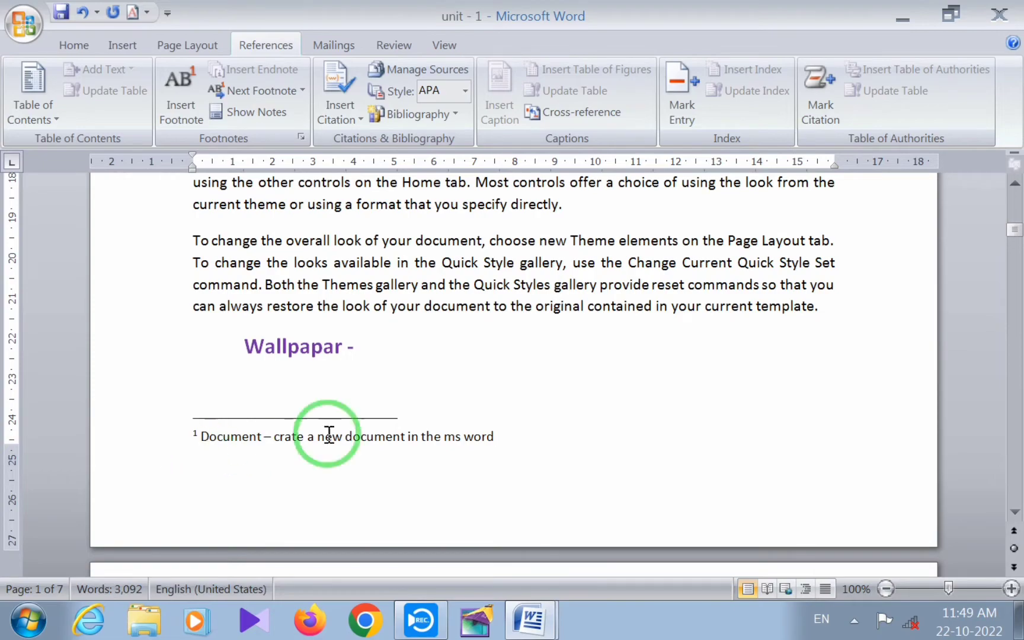
- Examine the footnote reference mark in the first Desktop computer paragraph and the text around it
{"action": "scroll", "coordinate": [364, 430], "scroll_direction": "up", "scroll_amount": 10}
{"action": "scroll", "coordinate": [372, 435], "scroll_direction": "up", "scroll_amount": 1}
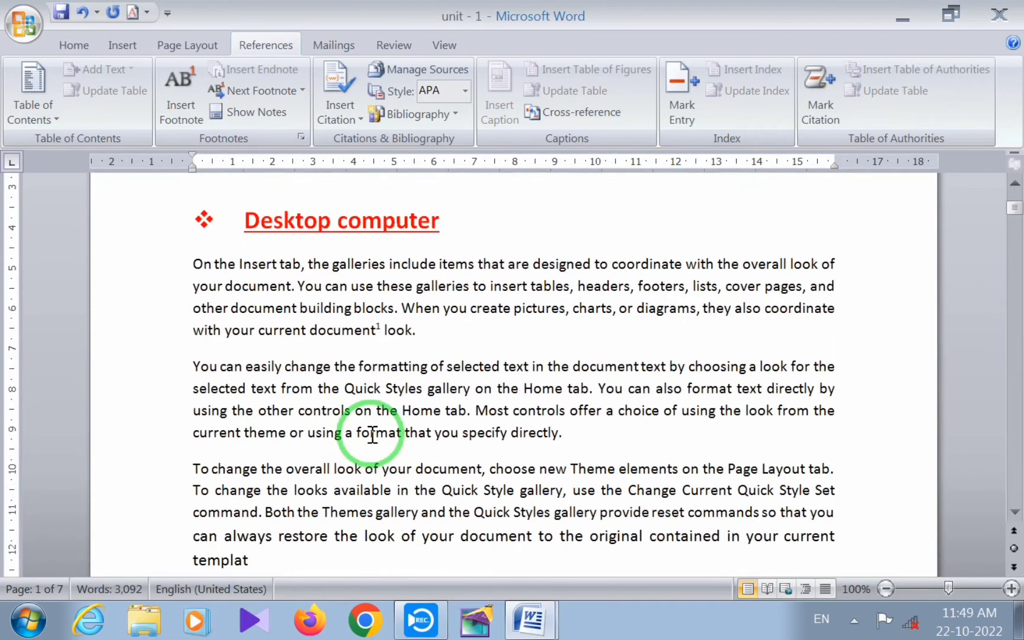
{"action": "scroll", "coordinate": [373, 432], "scroll_direction": "down", "scroll_amount": 4}
{"action": "scroll", "coordinate": [663, 389], "scroll_direction": "up", "scroll_amount": 4}
{"action": "scroll", "coordinate": [630, 381], "scroll_direction": "down", "scroll_amount": 2}
{"action": "scroll", "coordinate": [630, 381], "scroll_direction": "down", "scroll_amount": 2}
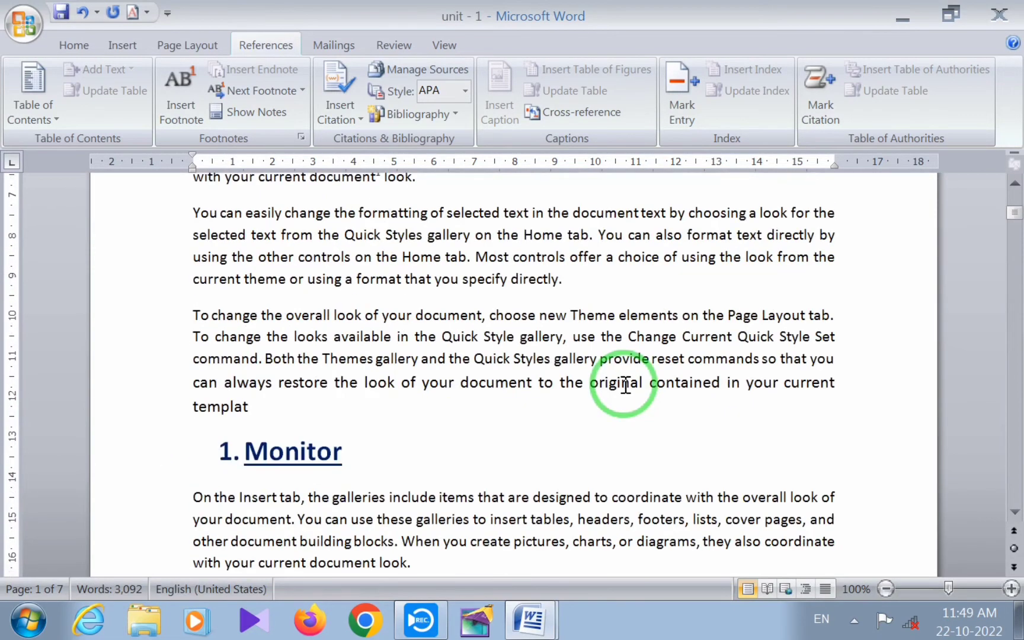
{"action": "scroll", "coordinate": [626, 385], "scroll_direction": "up", "scroll_amount": 10}
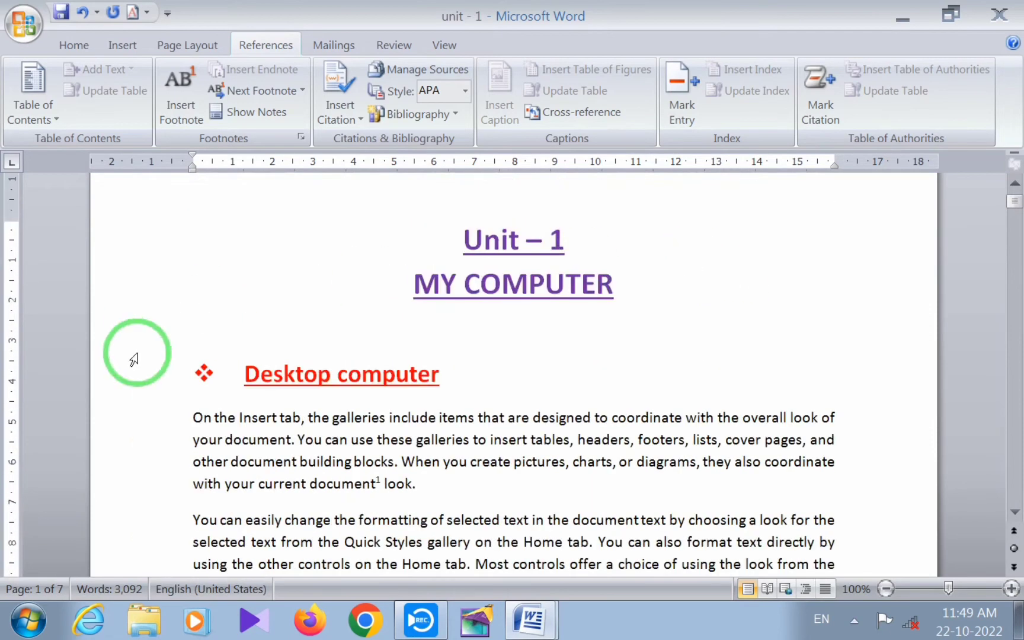
{"action": "scroll", "coordinate": [397, 462], "scroll_direction": "down", "scroll_amount": 9}
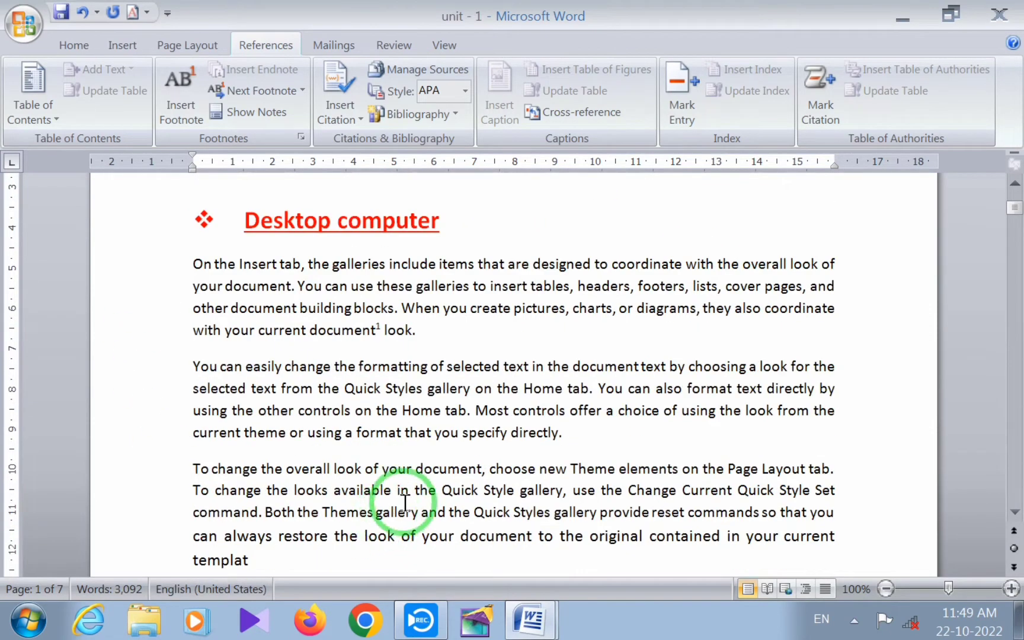
- Go from the footnote text back to its reference mark with Show Notes and view the mark after "document"
{"action": "left_click", "coordinate": [249, 538]}
{"action": "scroll", "coordinate": [261, 463], "scroll_direction": "down", "scroll_amount": 6}
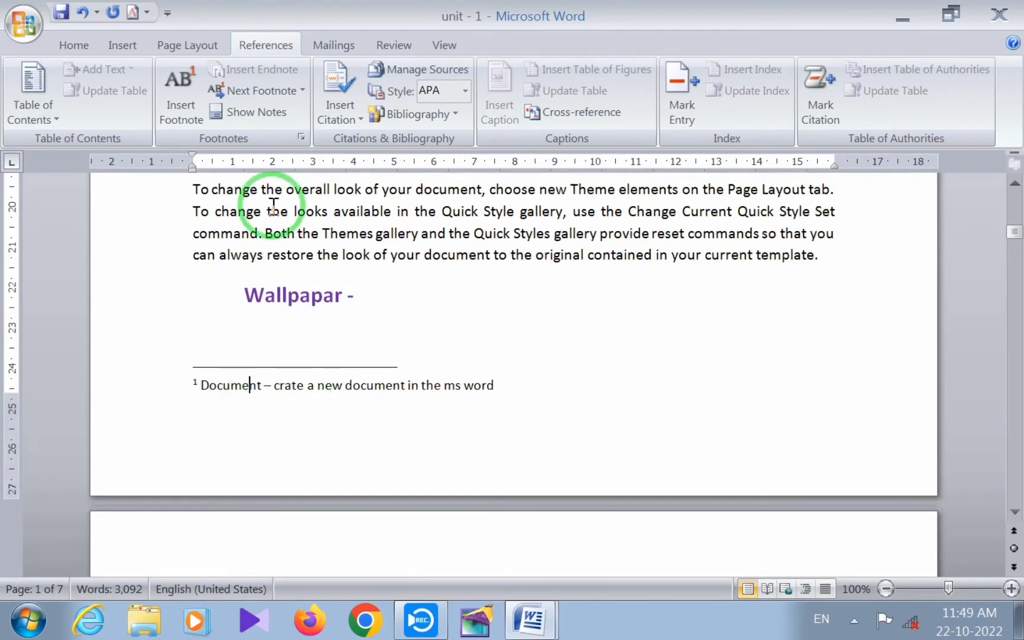
{"action": "left_click", "coordinate": [274, 125]}
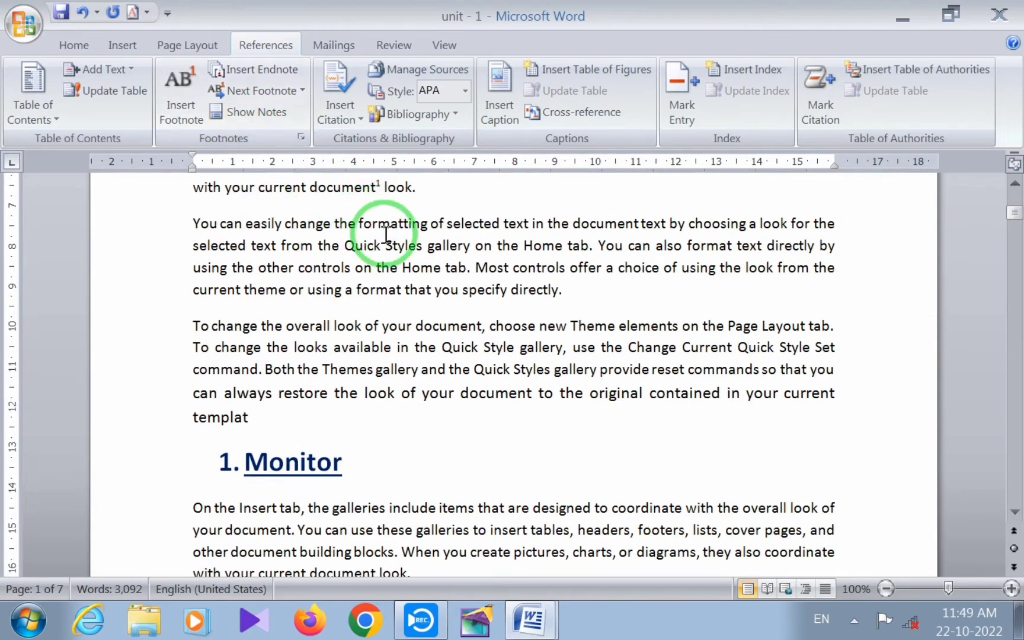
{"action": "scroll", "coordinate": [370, 234], "scroll_direction": "up", "scroll_amount": 1}
{"action": "mouse_move", "coordinate": [373, 260]}
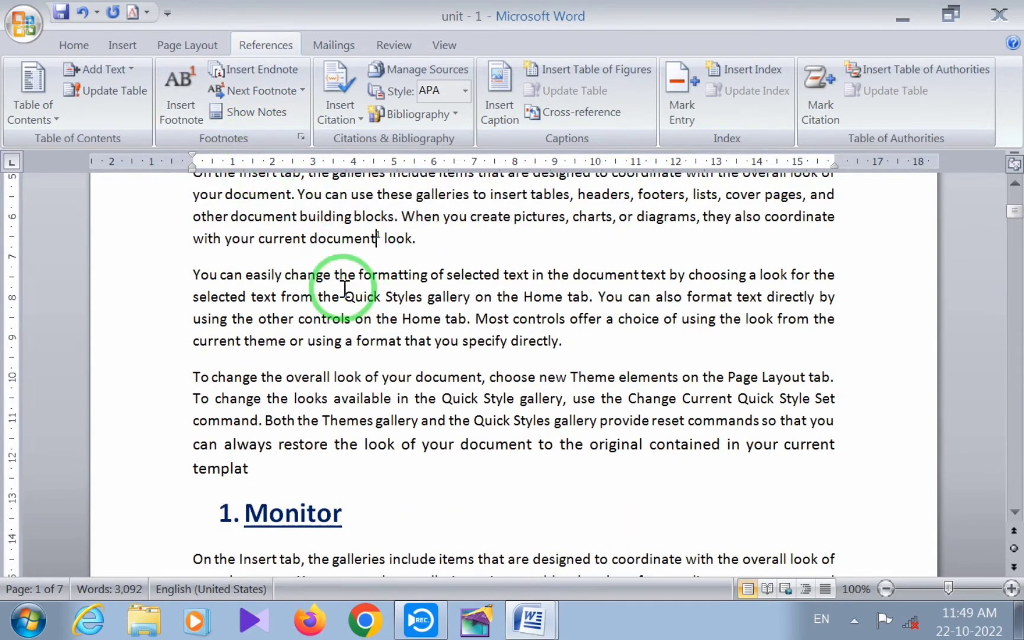
{"action": "scroll", "coordinate": [337, 287], "scroll_direction": "up", "scroll_amount": 1}
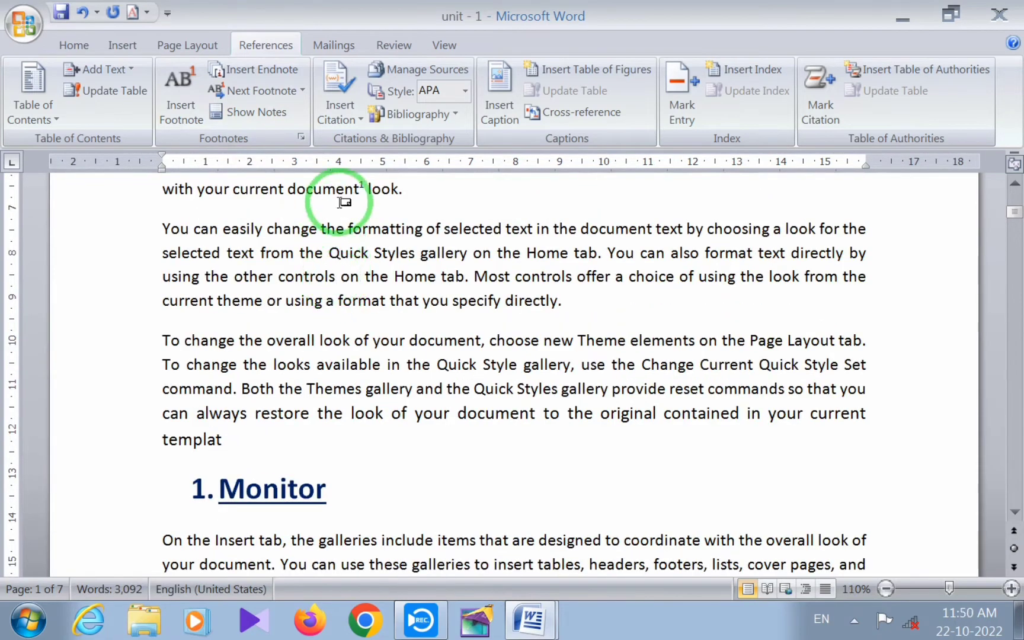
{"action": "scroll", "coordinate": [540, 235], "scroll_direction": "up", "scroll_amount": 3}
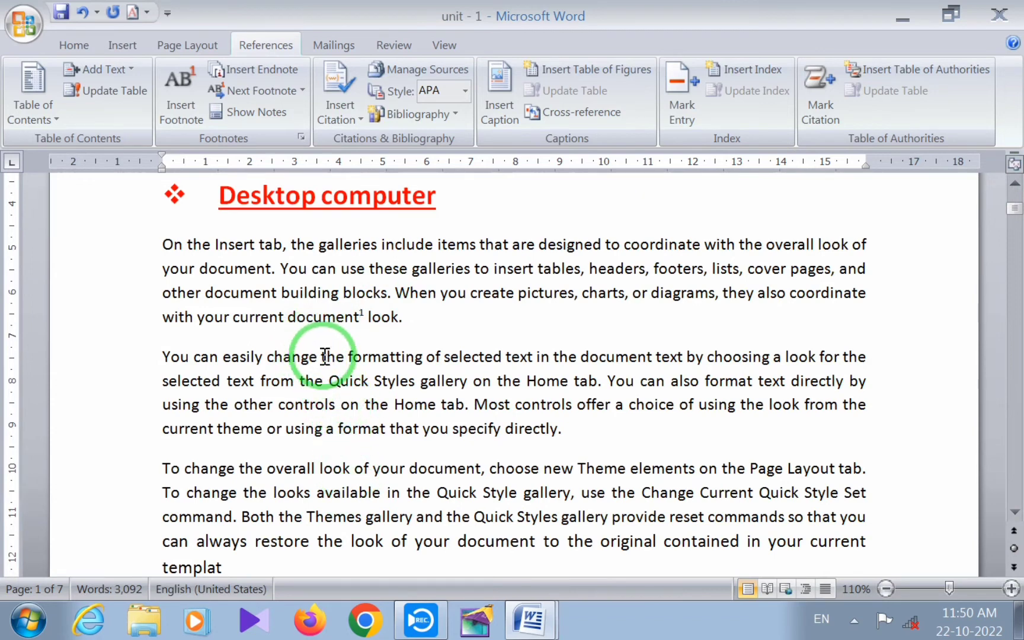
{"action": "mouse_move", "coordinate": [319, 318]}
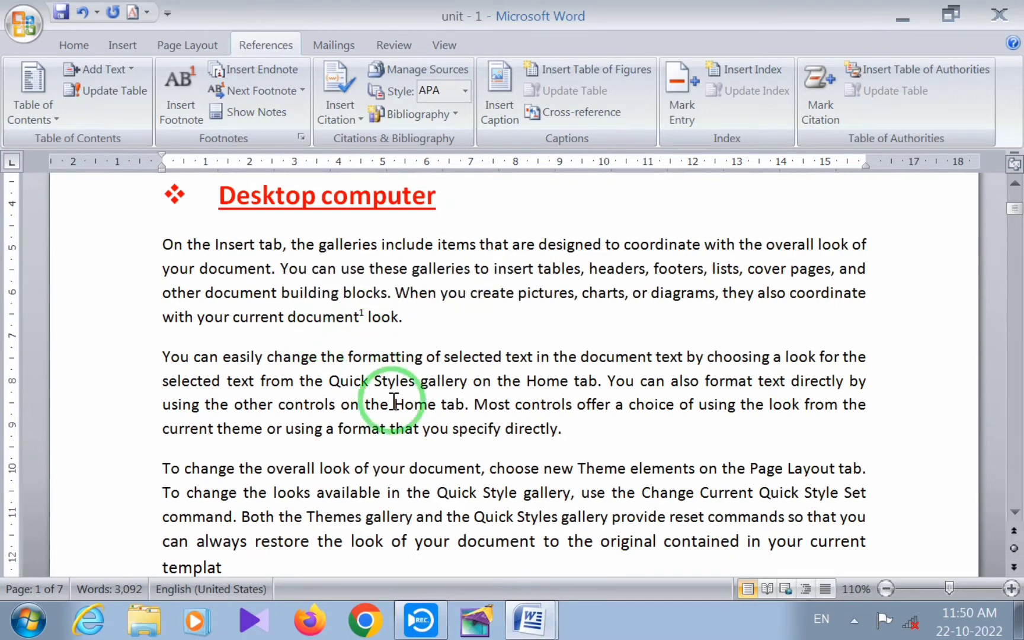
- Zoom in on the reference mark after "document" to read its note, and return to 110% zoom
{"action": "left_click", "coordinate": [399, 322]}
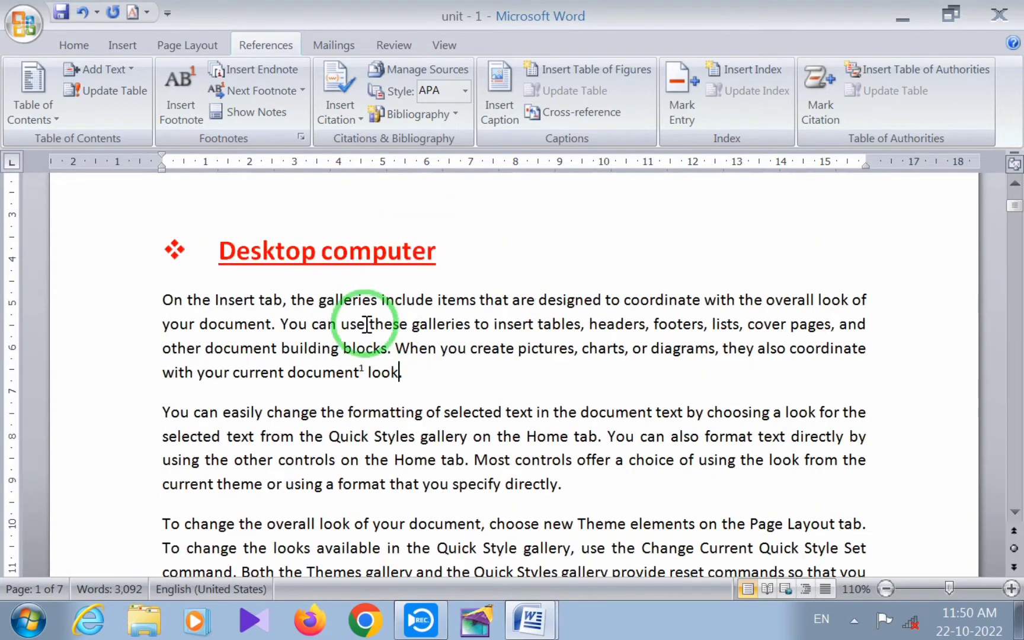
{"action": "scroll", "coordinate": [366, 375], "scroll_direction": "up", "scroll_amount": 2, "text": "ctrl"}
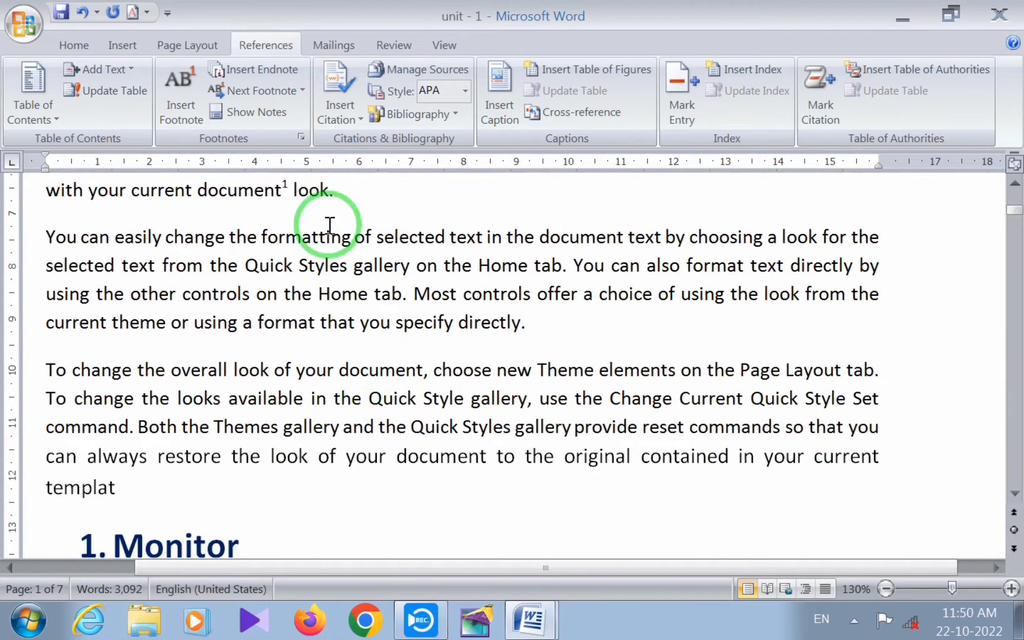
{"action": "scroll", "coordinate": [327, 222], "scroll_direction": "up", "scroll_amount": 2}
{"action": "mouse_move", "coordinate": [287, 321]}
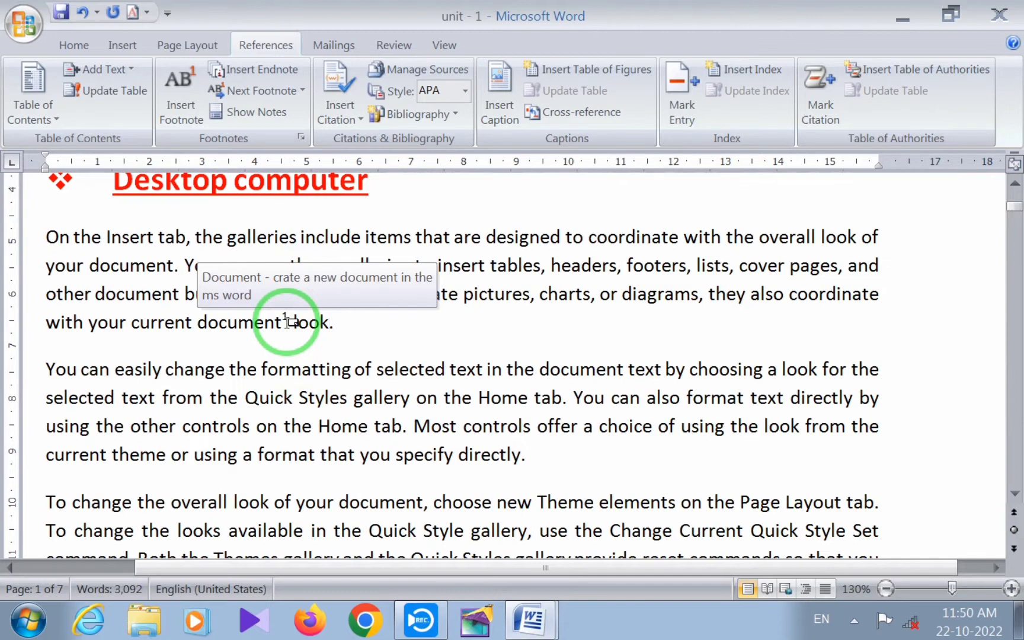
{"action": "scroll", "coordinate": [287, 323], "scroll_direction": "down", "scroll_amount": 2, "text": "ctrl"}
{"action": "scroll", "coordinate": [273, 335], "scroll_direction": "up", "scroll_amount": 5}
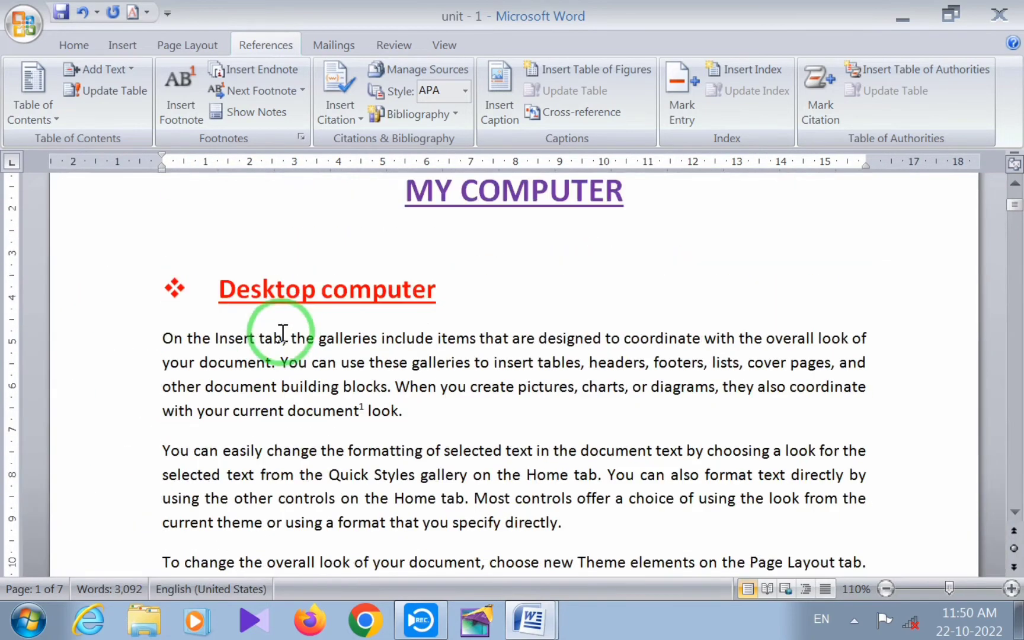
- Insert a footnote after "format" in the second Desktop computer paragraph, reading "Format - text in formatting and design"
{"action": "scroll", "coordinate": [285, 334], "scroll_direction": "down", "scroll_amount": 2}
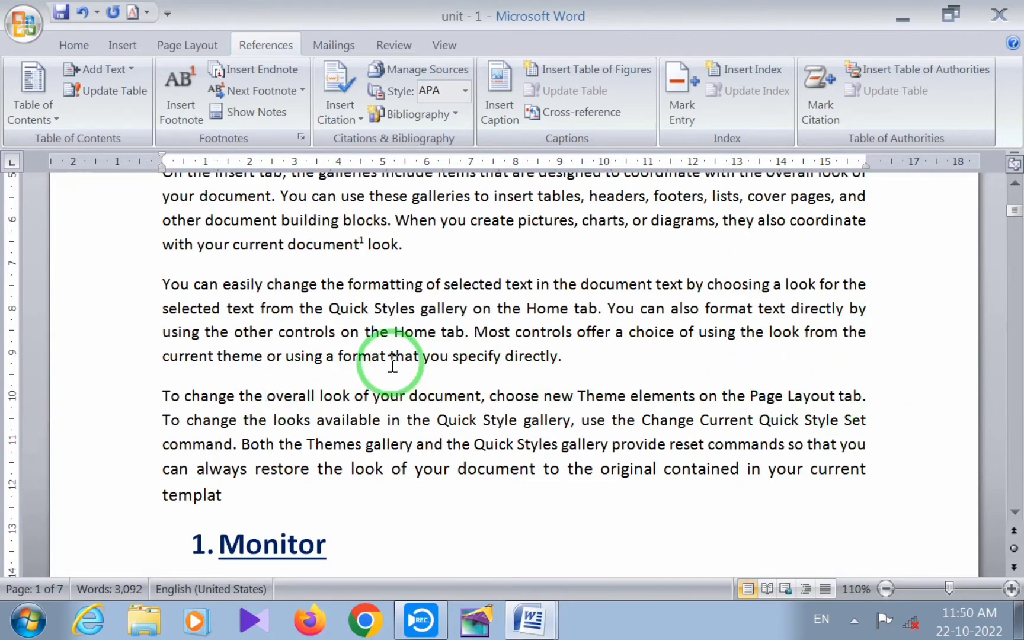
{"action": "left_click", "coordinate": [180, 106]}
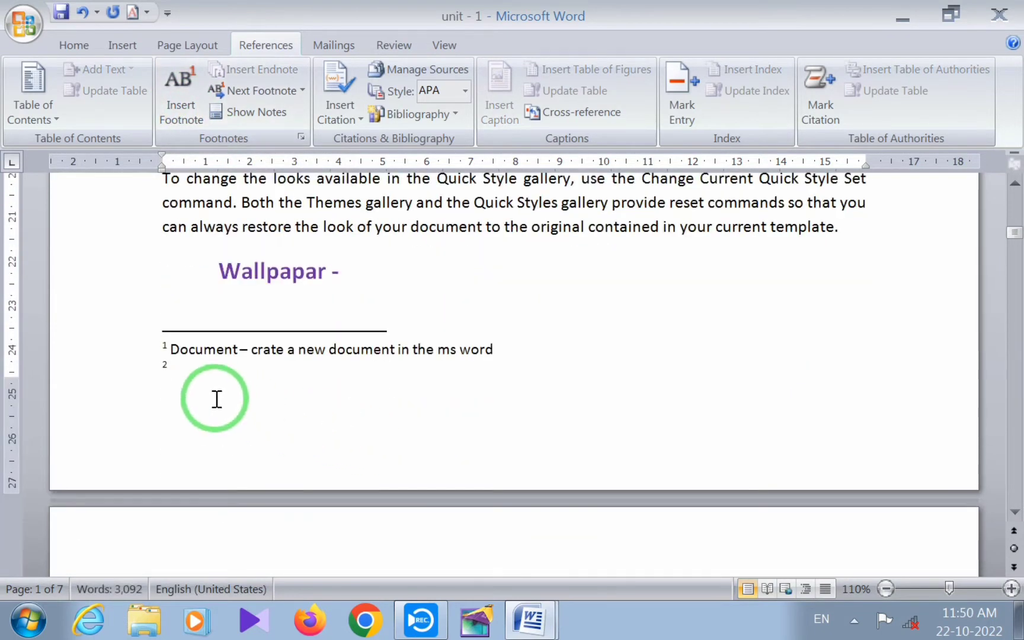
{"action": "type", "text": "for"}
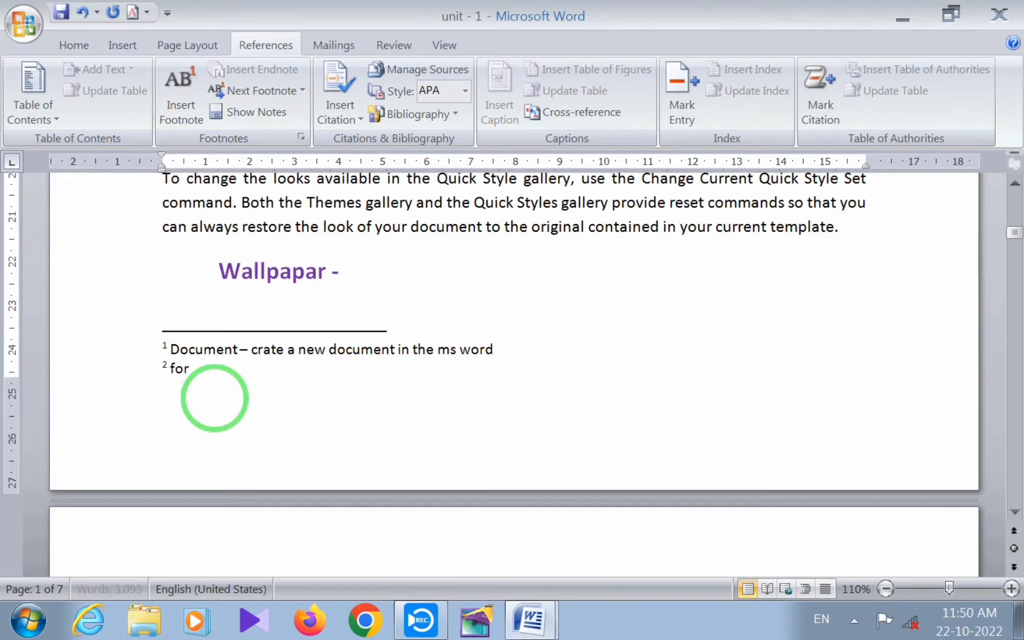
{"action": "type", "text": "amt"}
{"action": "key", "text": "BackSpace"}
{"action": "key", "text": "BackSpace"}
{"action": "key", "text": "BackSpace"}
{"action": "type", "text": "mat - "}
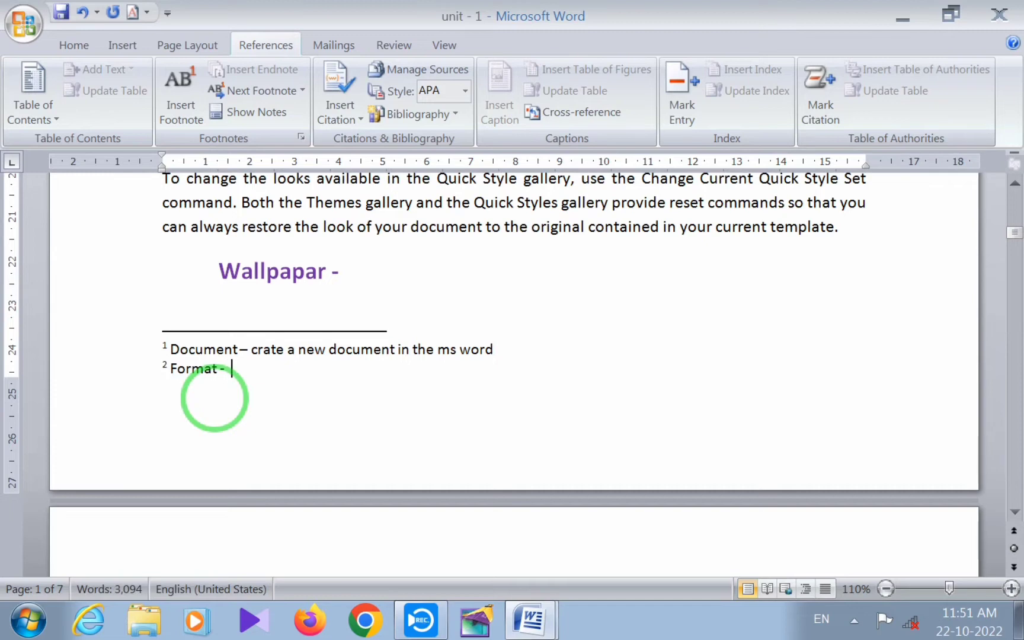
{"action": "type", "text": "w"}
{"action": "type", "text": "ext in "}
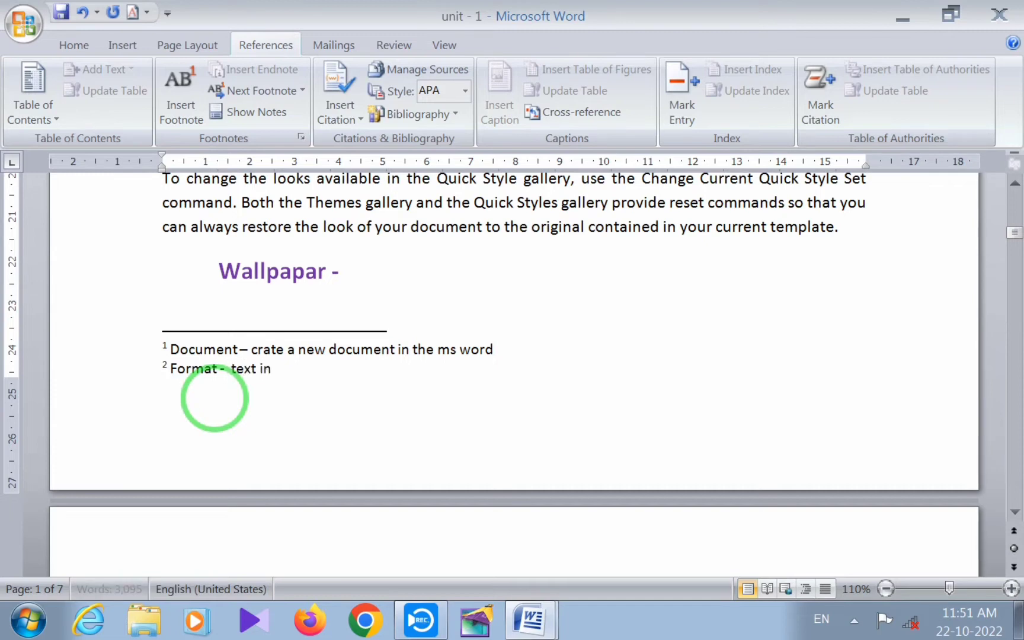
{"action": "type", "text": "fom"}
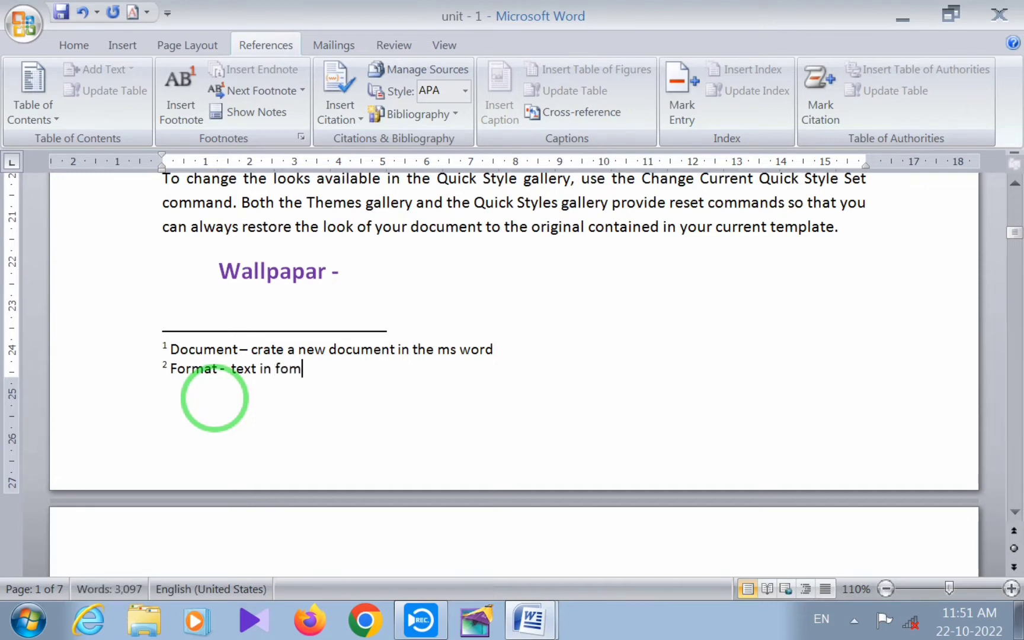
{"action": "key", "text": "BackSpace"}
{"action": "type", "text": "rmatt"}
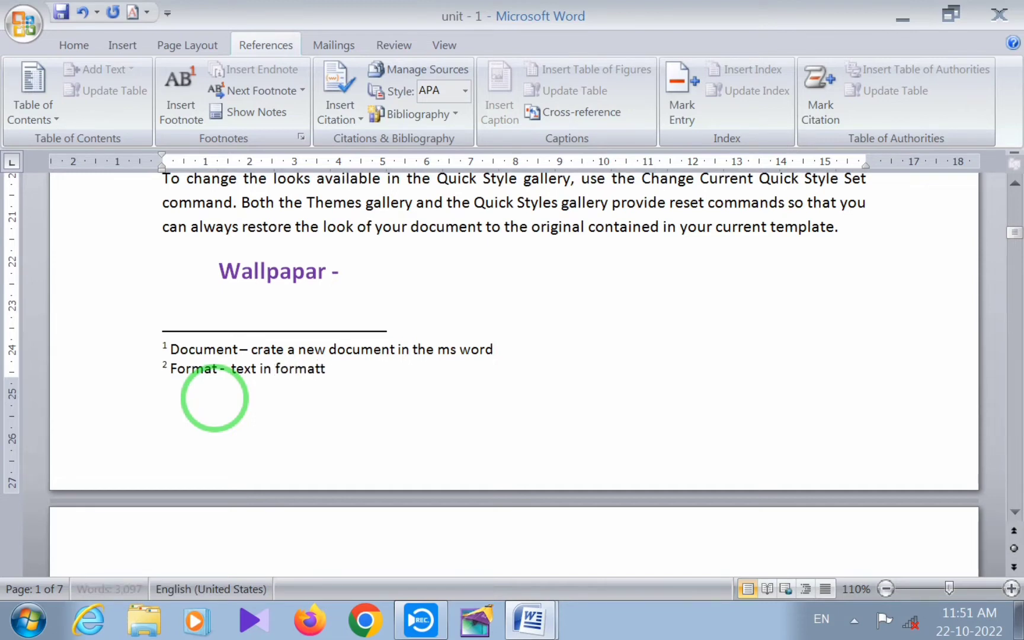
{"action": "type", "text": "ing and "}
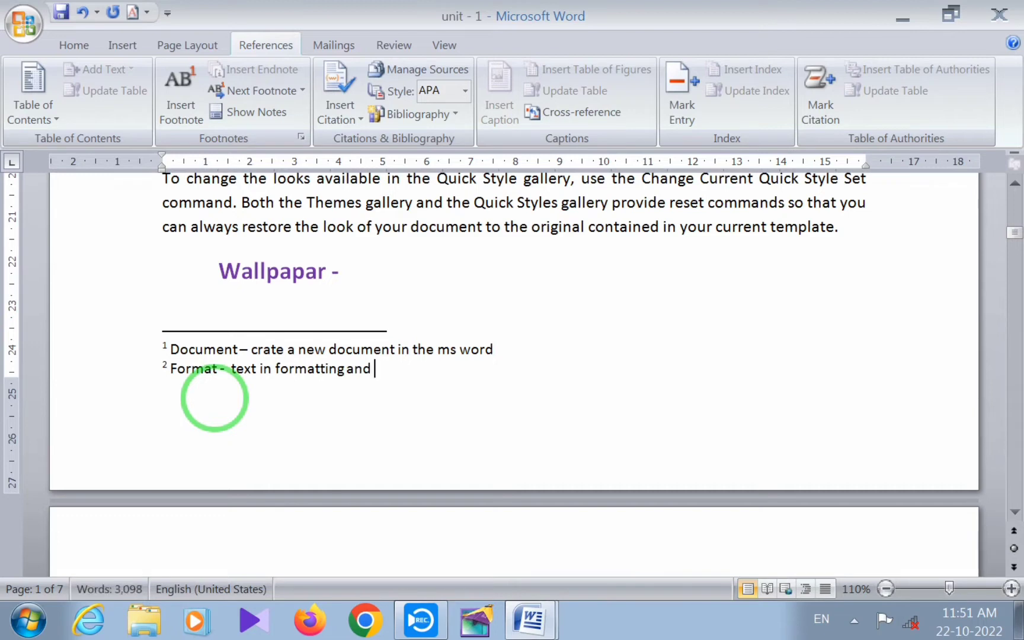
{"action": "type", "text": "design"}
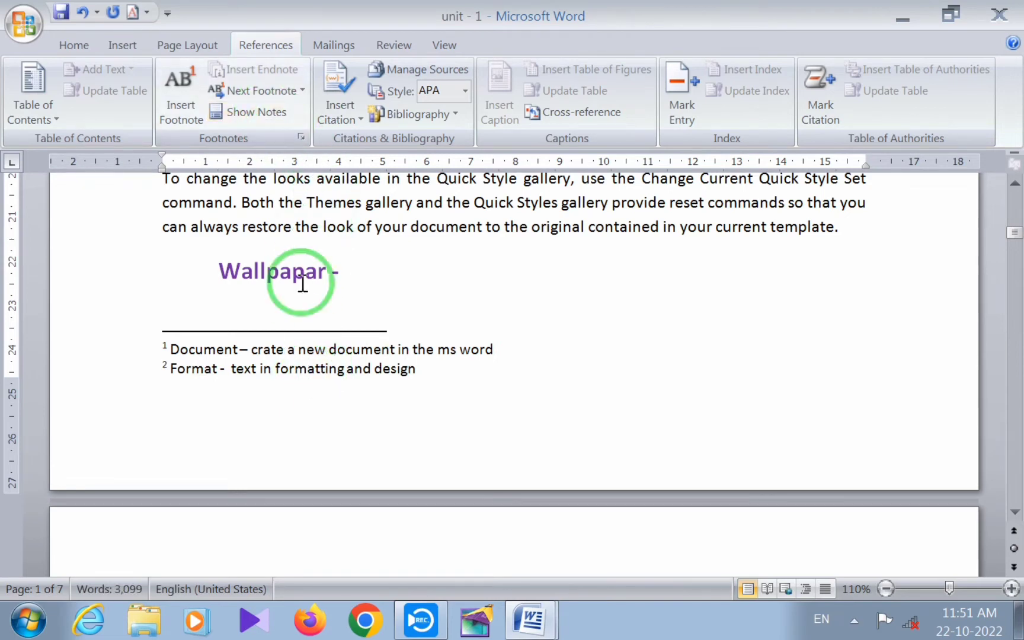
- Go from the second footnote's text to its reference mark with Show Notes, and review the mark's note and the footnotes at the page's end
{"action": "left_click", "coordinate": [205, 370]}
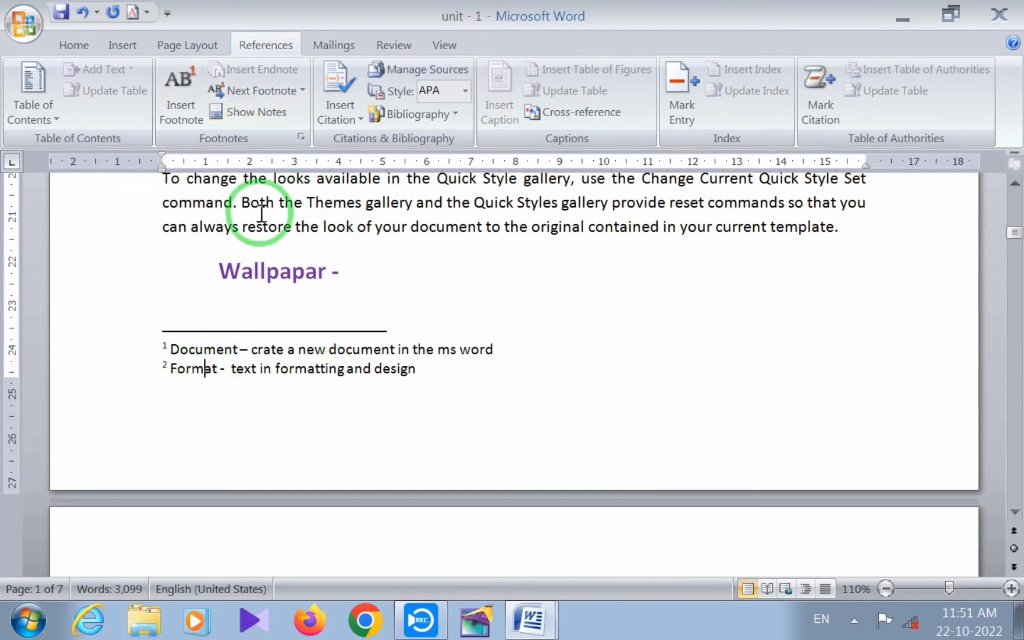
{"action": "left_click", "coordinate": [264, 114]}
{"action": "scroll", "coordinate": [358, 237], "scroll_direction": "up", "scroll_amount": 2}
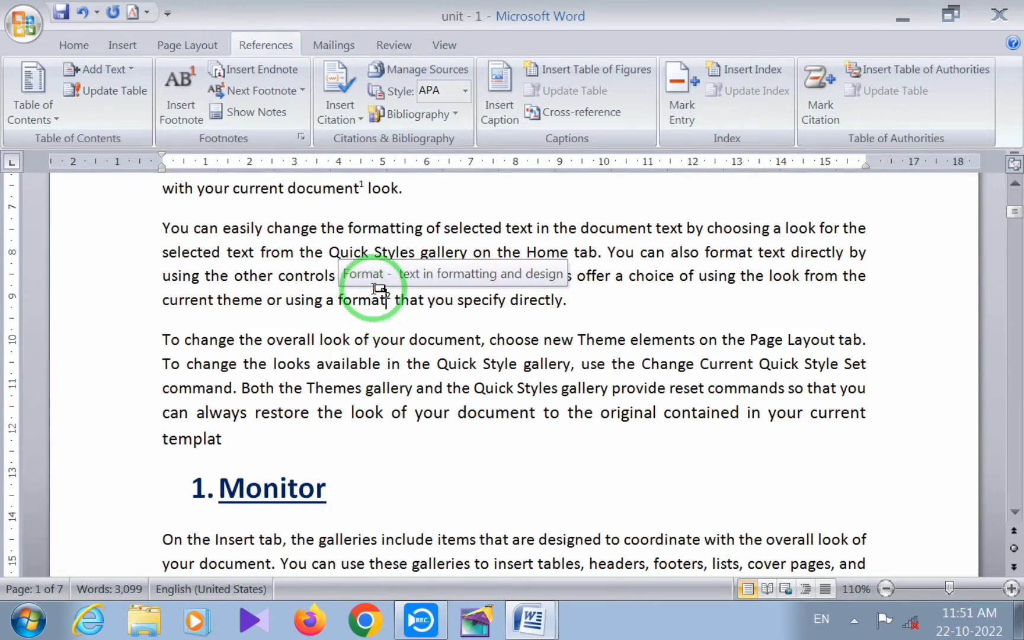
{"action": "left_click", "coordinate": [394, 299]}
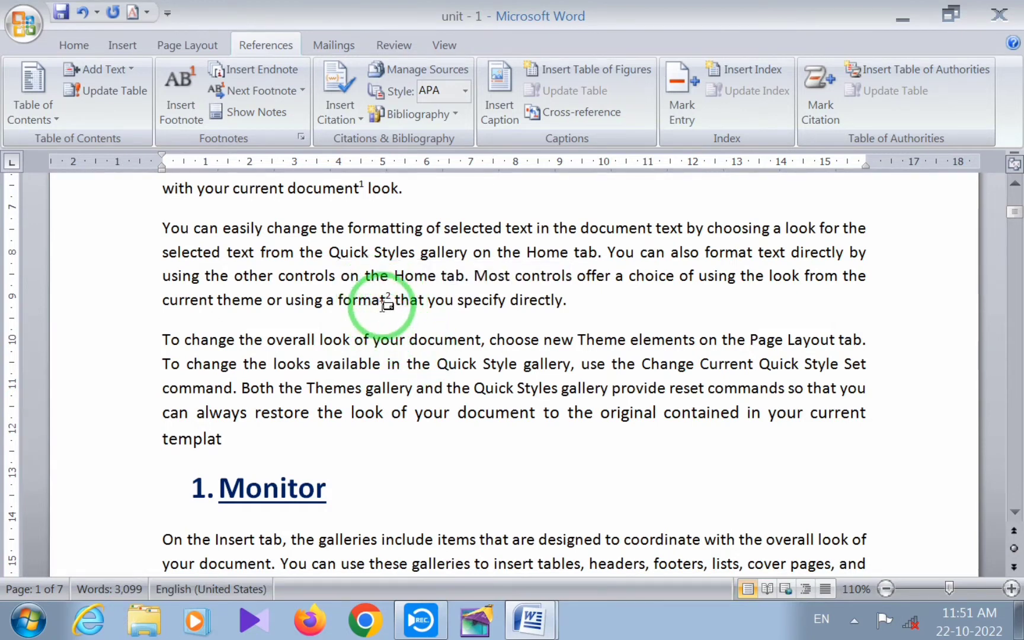
{"action": "mouse_move", "coordinate": [384, 297]}
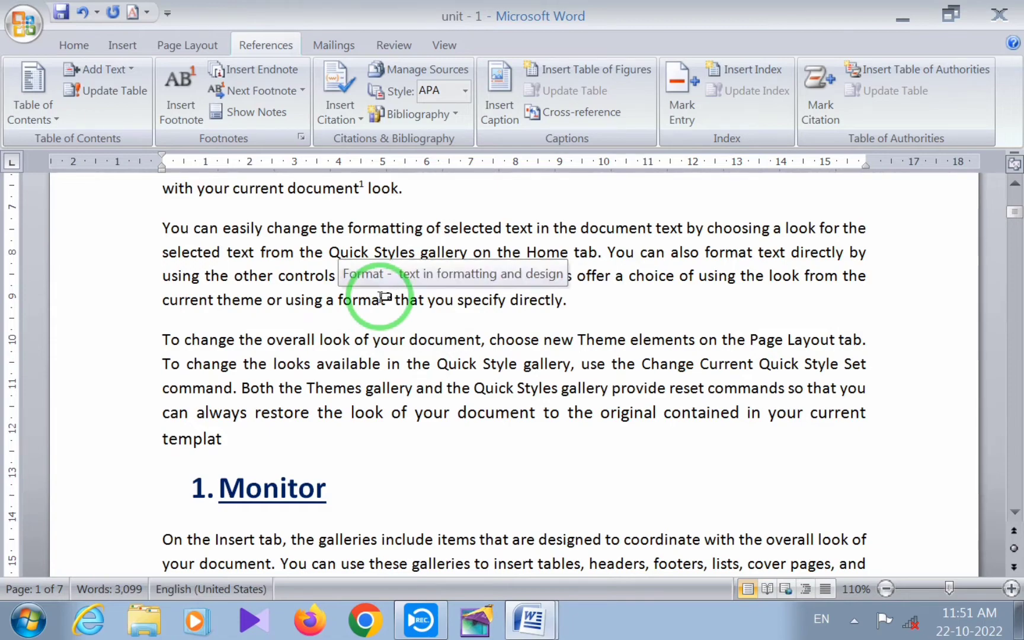
{"action": "scroll", "coordinate": [356, 355], "scroll_direction": "down", "scroll_amount": 10}
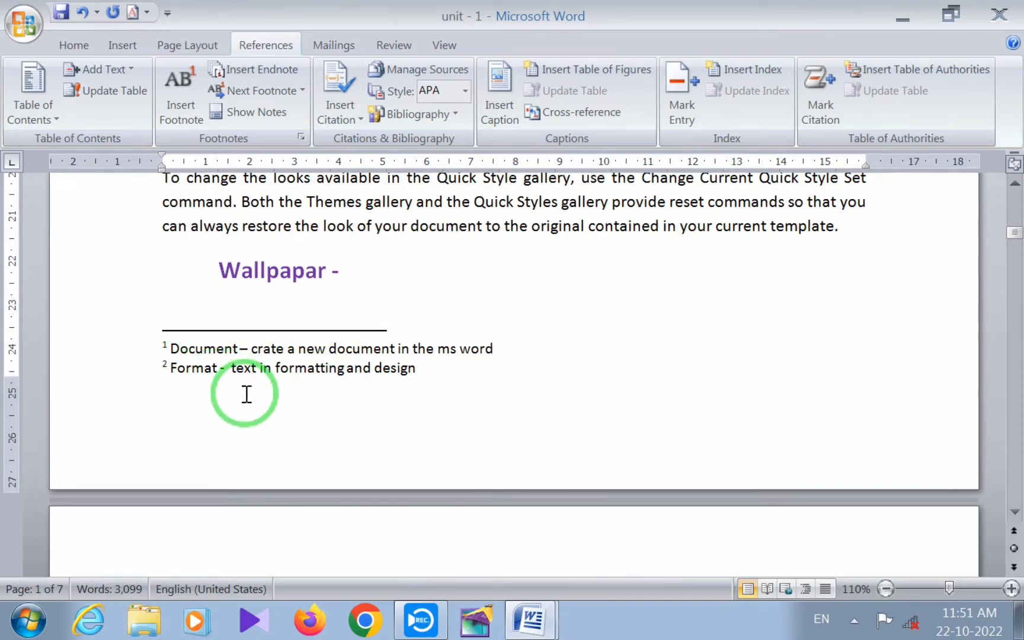
- Insert an endnote after "create" in the first Desktop computer paragraph and view the endnote area at the document's end
{"action": "scroll", "coordinate": [247, 394], "scroll_direction": "up", "scroll_amount": 5}
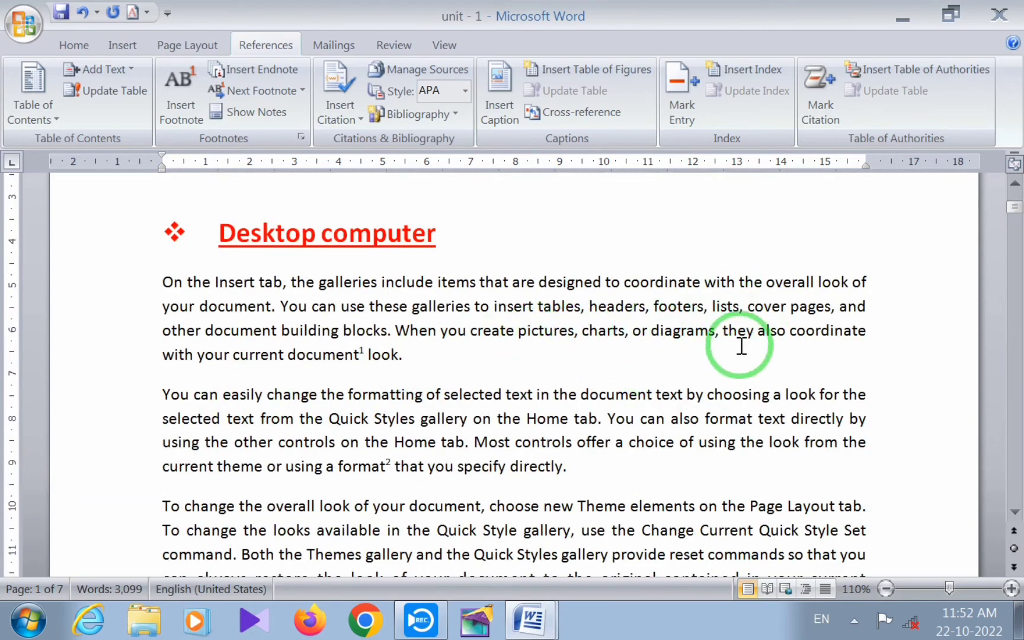
{"action": "left_click", "coordinate": [513, 332]}
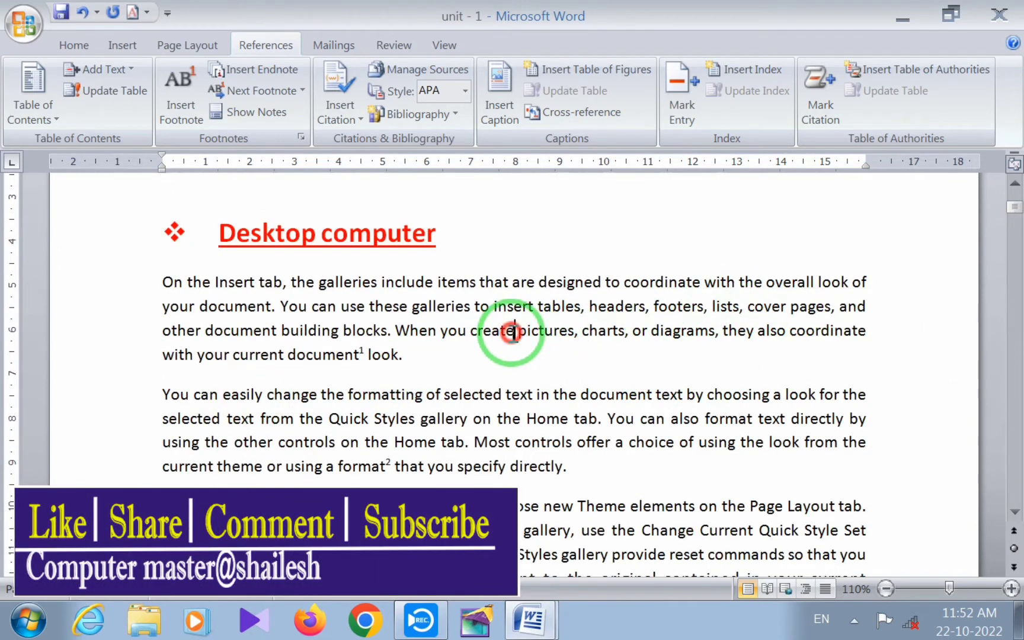
{"action": "left_click", "coordinate": [272, 68]}
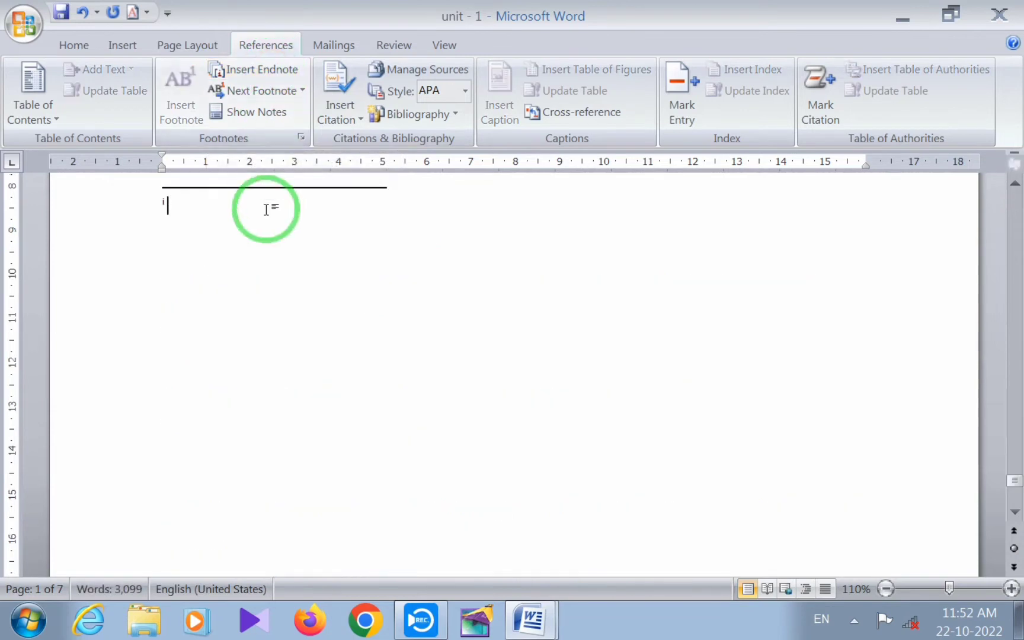
{"action": "scroll", "coordinate": [236, 207], "scroll_direction": "up", "scroll_amount": 3}
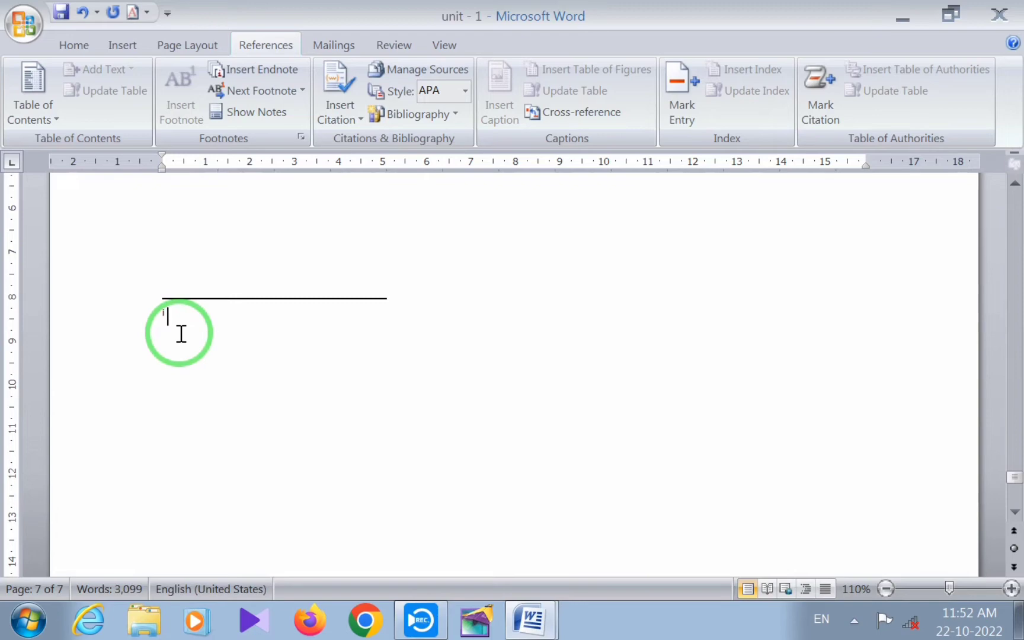
{"action": "left_click", "coordinate": [188, 45]}
{"action": "scroll", "coordinate": [137, 338], "scroll_direction": "up", "scroll_amount": 3}
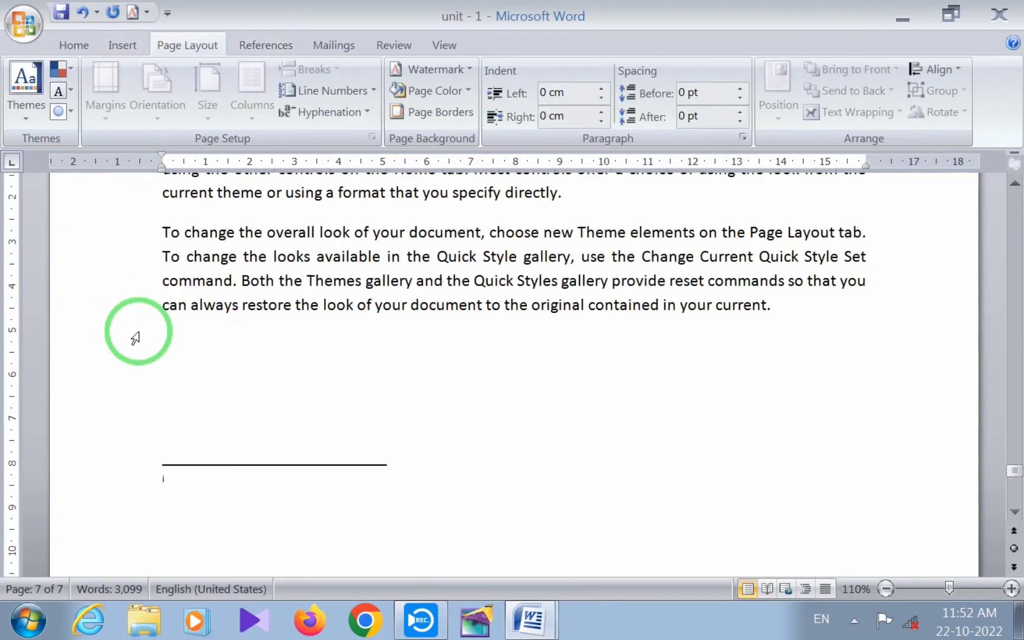
{"action": "scroll", "coordinate": [277, 320], "scroll_direction": "down", "scroll_amount": 1}
{"action": "scroll", "coordinate": [276, 320], "scroll_direction": "down", "scroll_amount": 1}
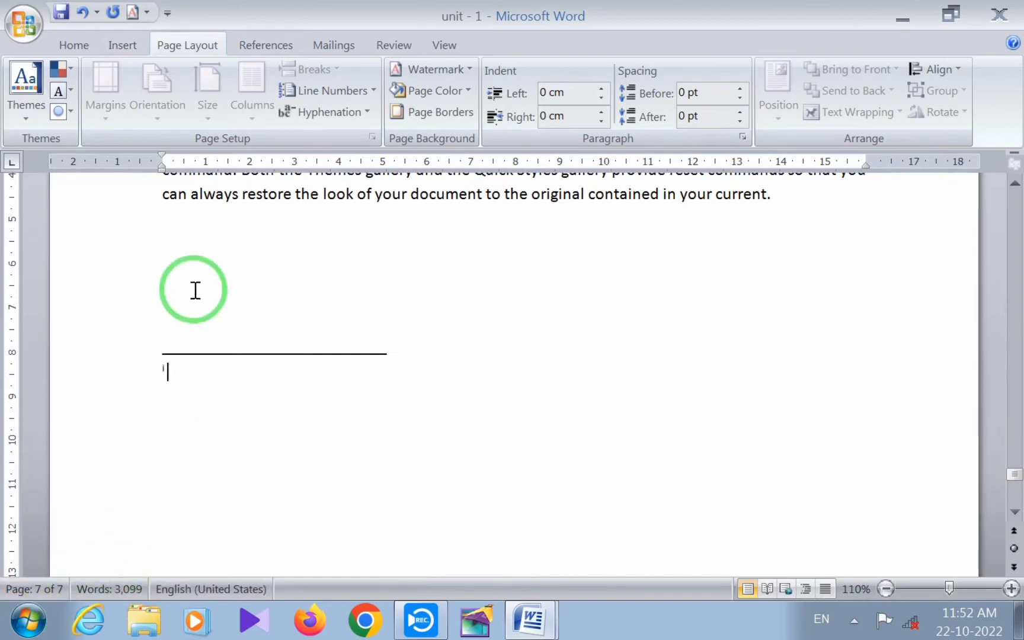
{"action": "scroll", "coordinate": [197, 302], "scroll_direction": "down", "scroll_amount": 1}
- Write "Crate –" as the endnote's text
{"action": "left_click", "coordinate": [195, 313]}
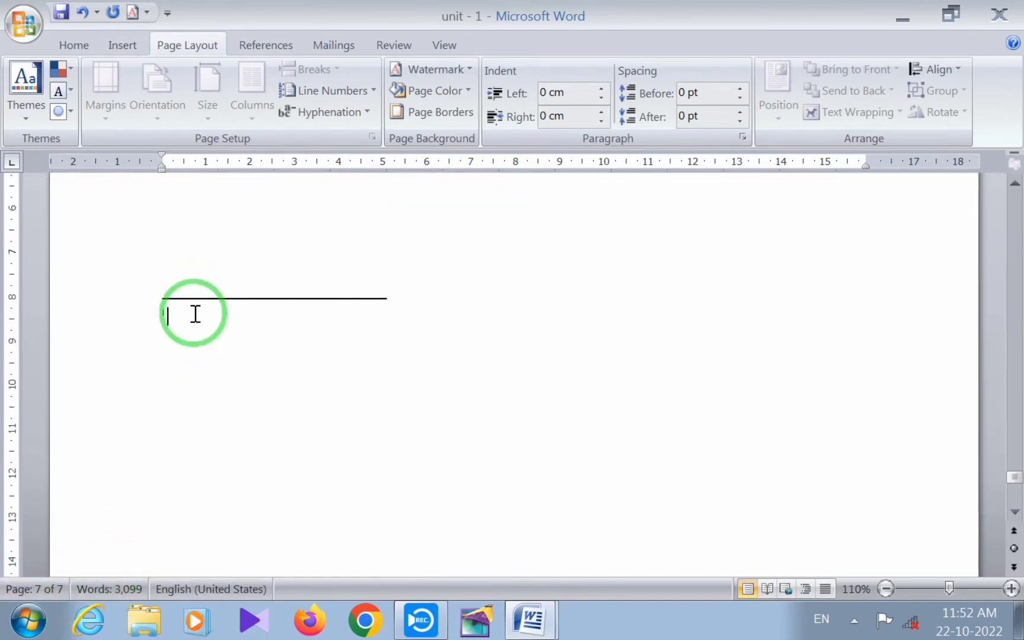
{"action": "type", "text": "cr"}
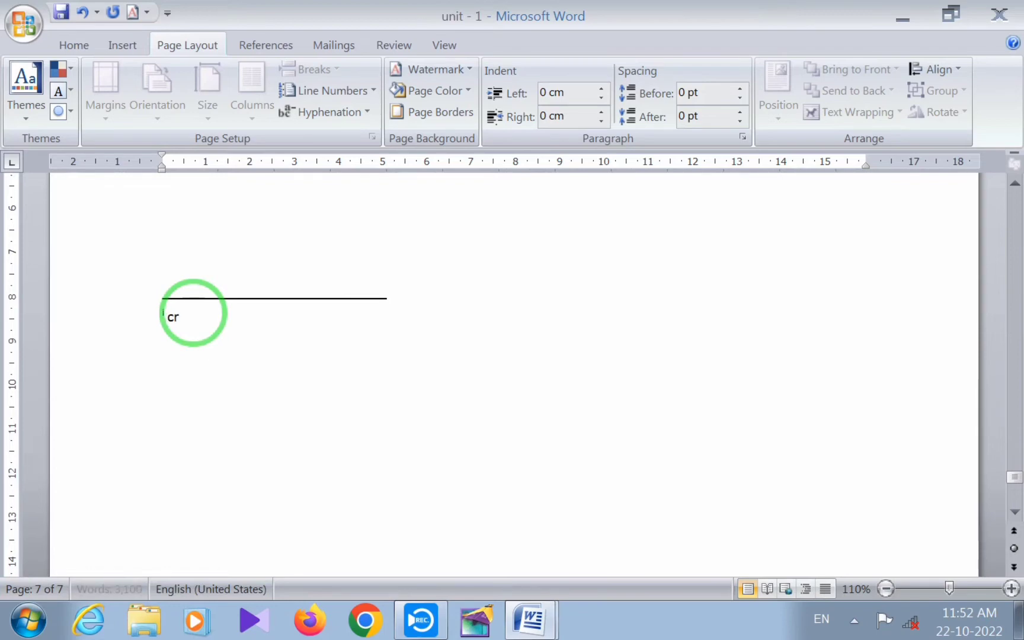
{"action": "type", "text": "ate -"}
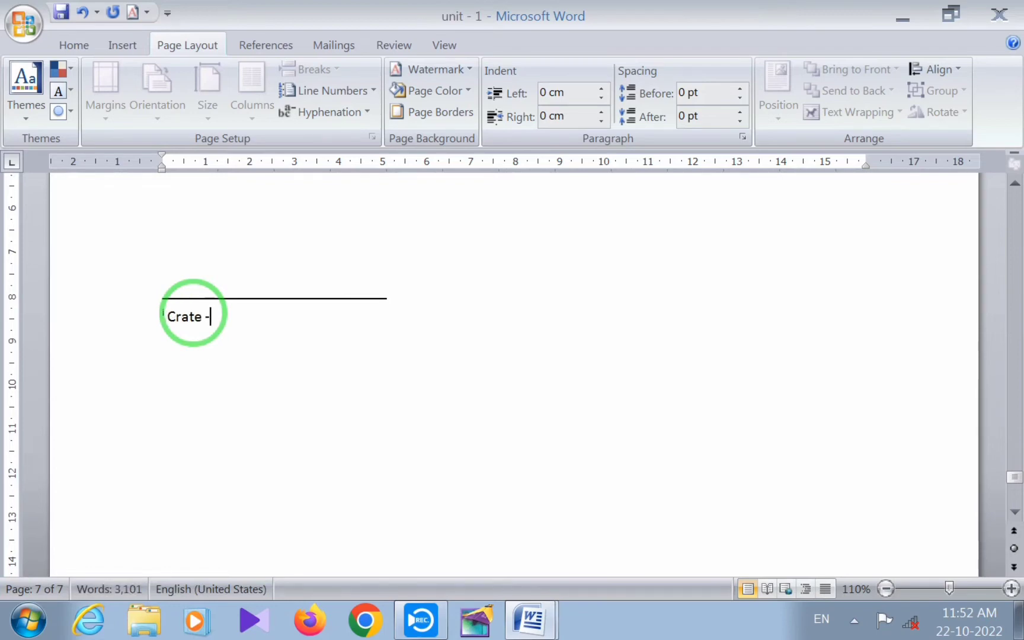
{"action": "type", "text": " crate int"}
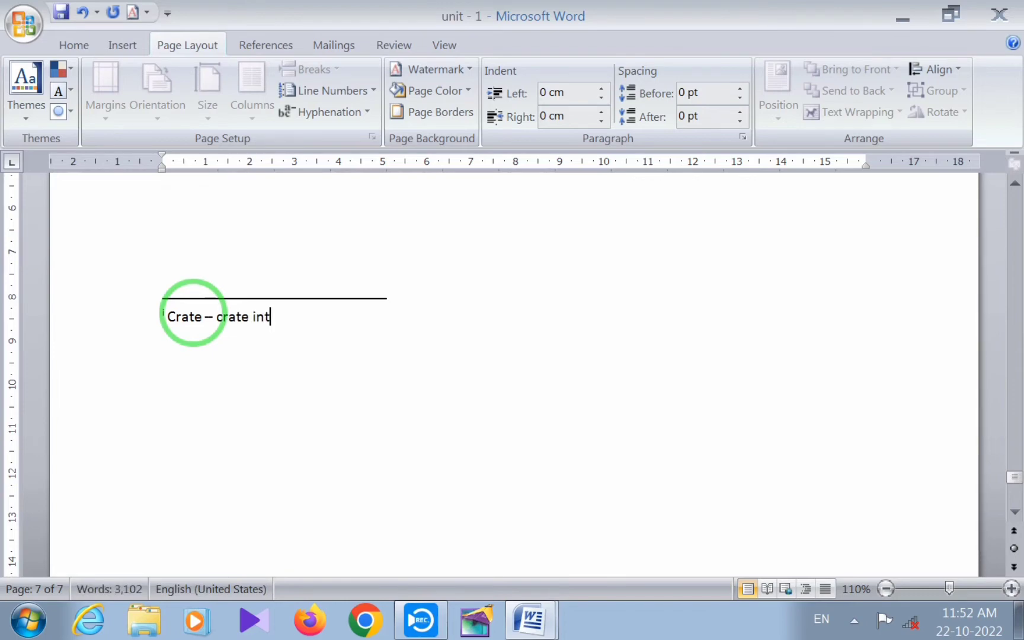
{"action": "key", "text": "ctrl+BackSpace"}
{"action": "key", "text": "ctrl+BackSpace"}
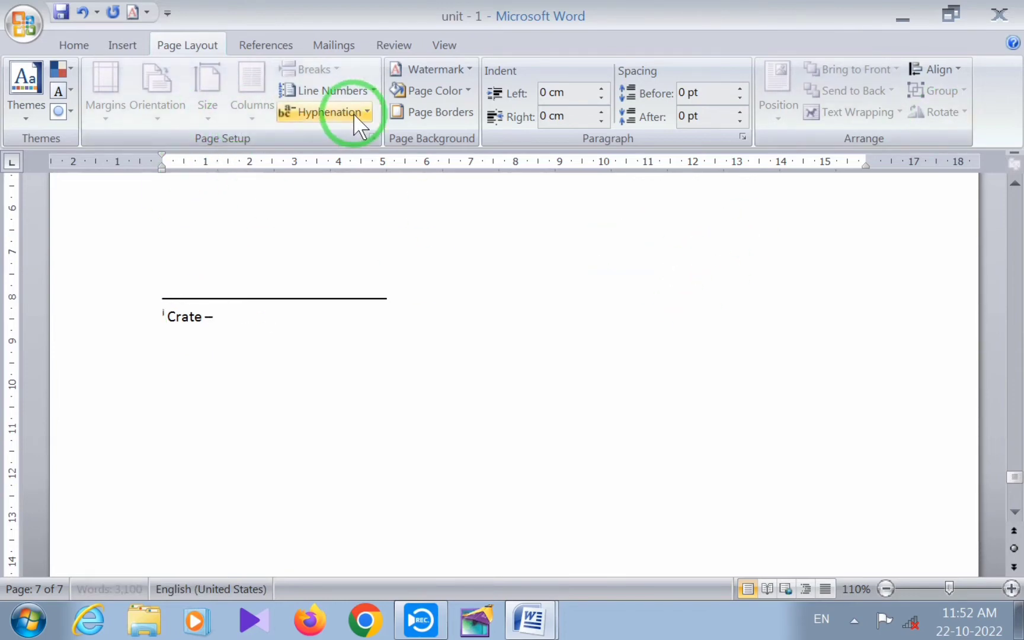
- Go from the endnote text back to its reference mark with Show Notes and examine the mark after "create"
{"action": "left_click", "coordinate": [249, 47]}
{"action": "left_click", "coordinate": [262, 112]}
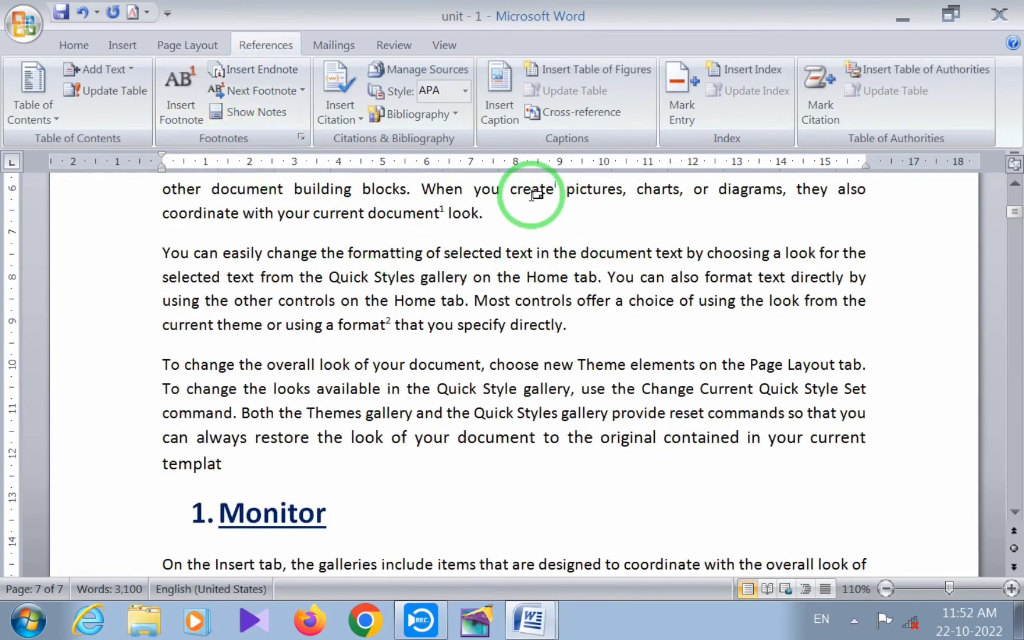
{"action": "scroll", "coordinate": [534, 196], "scroll_direction": "up", "scroll_amount": 2}
{"action": "scroll", "coordinate": [533, 196], "scroll_direction": "up", "scroll_amount": 1}
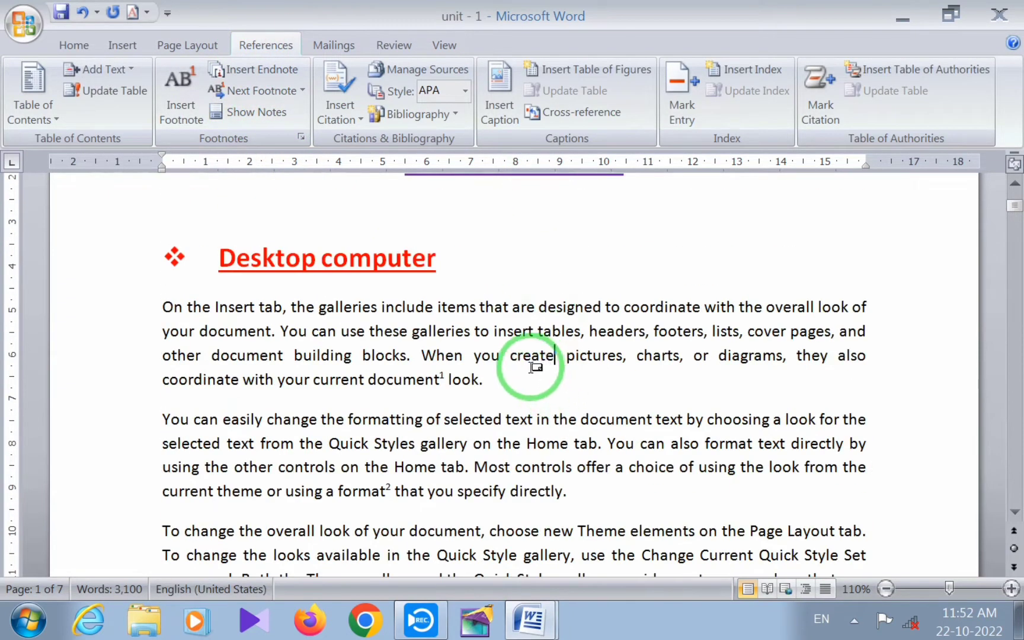
{"action": "mouse_move", "coordinate": [532, 356]}
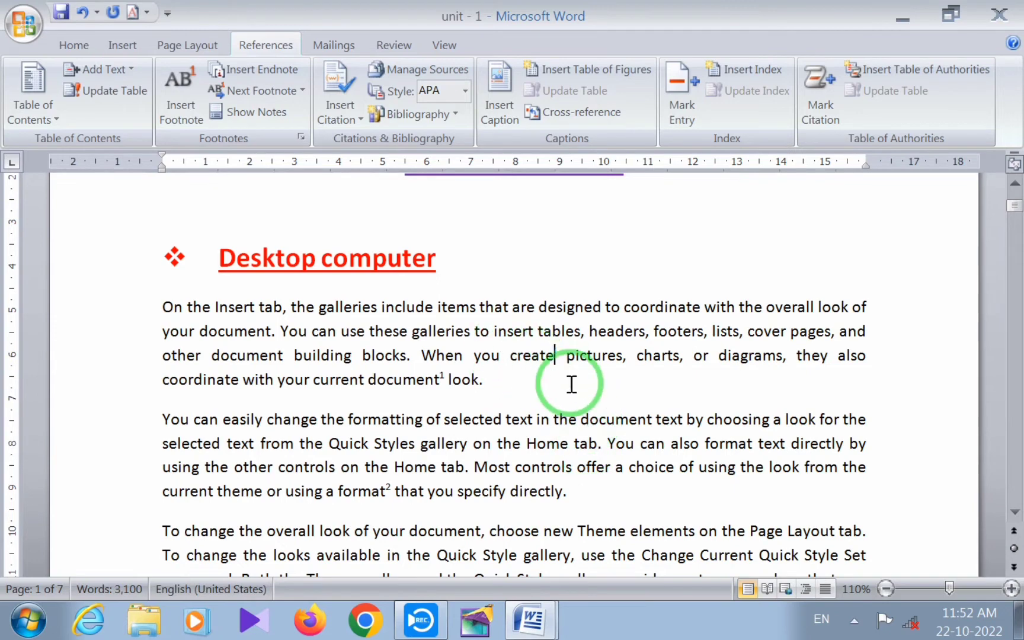
- Go from "create" in the first Desktop computer paragraph to the endnote area with Show Notes
{"action": "left_click", "coordinate": [534, 357]}
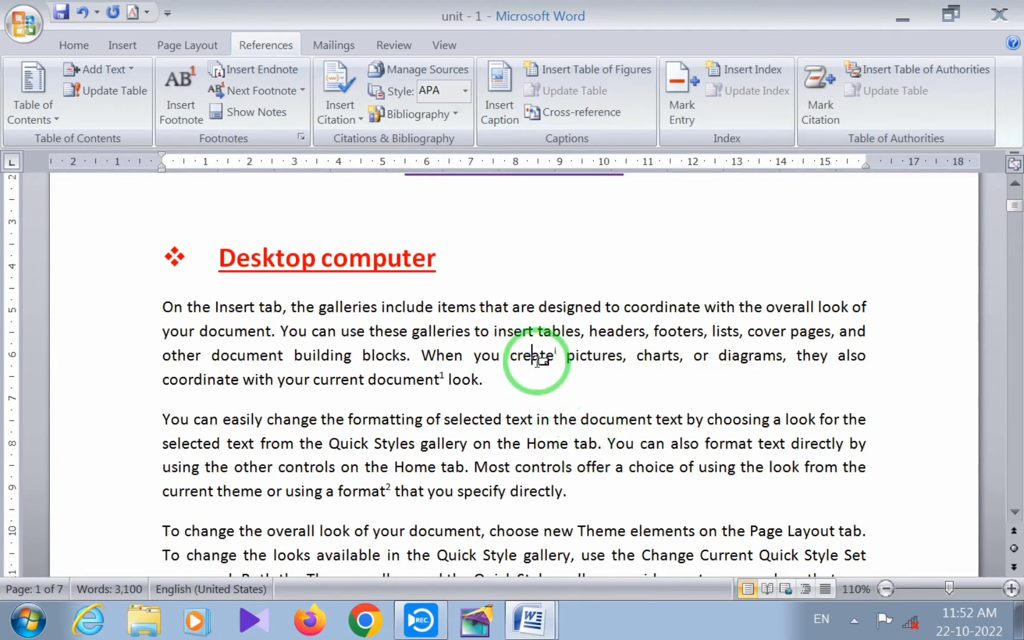
{"action": "left_click", "coordinate": [261, 114]}
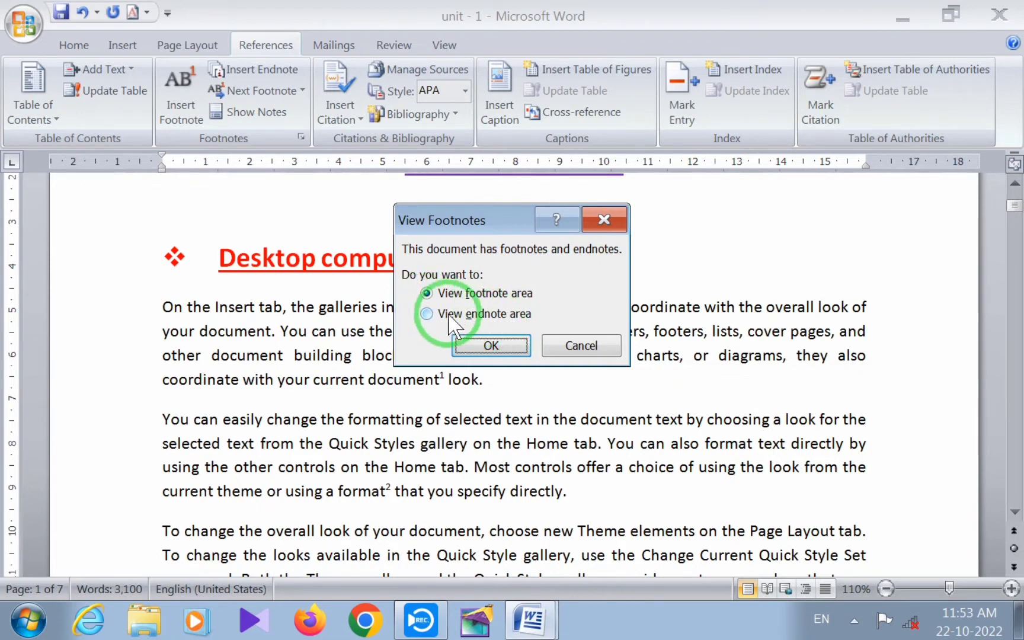
{"action": "left_click", "coordinate": [426, 314]}
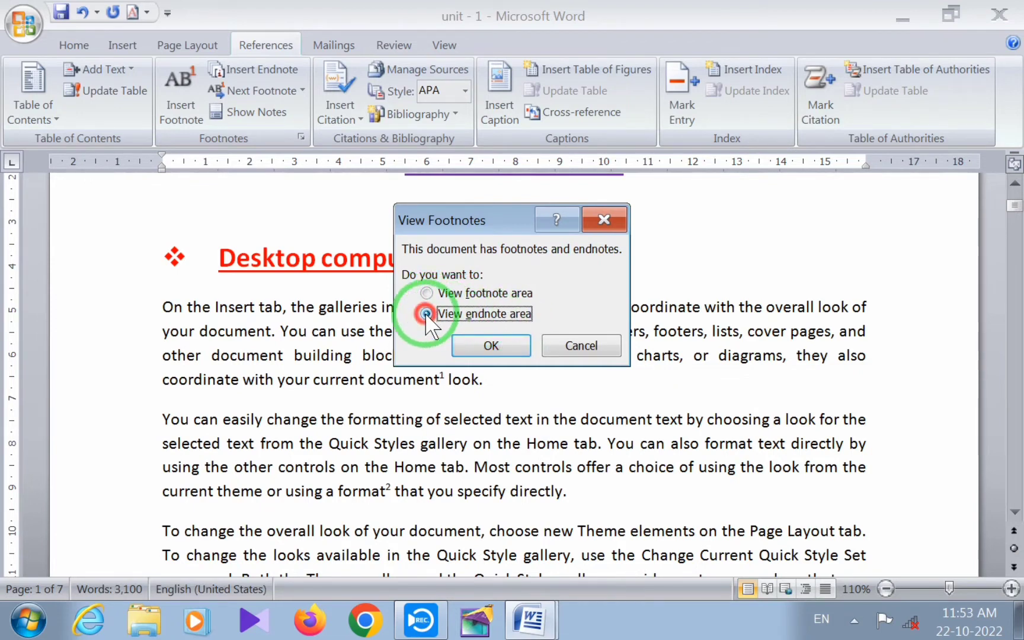
{"action": "left_click", "coordinate": [483, 344]}
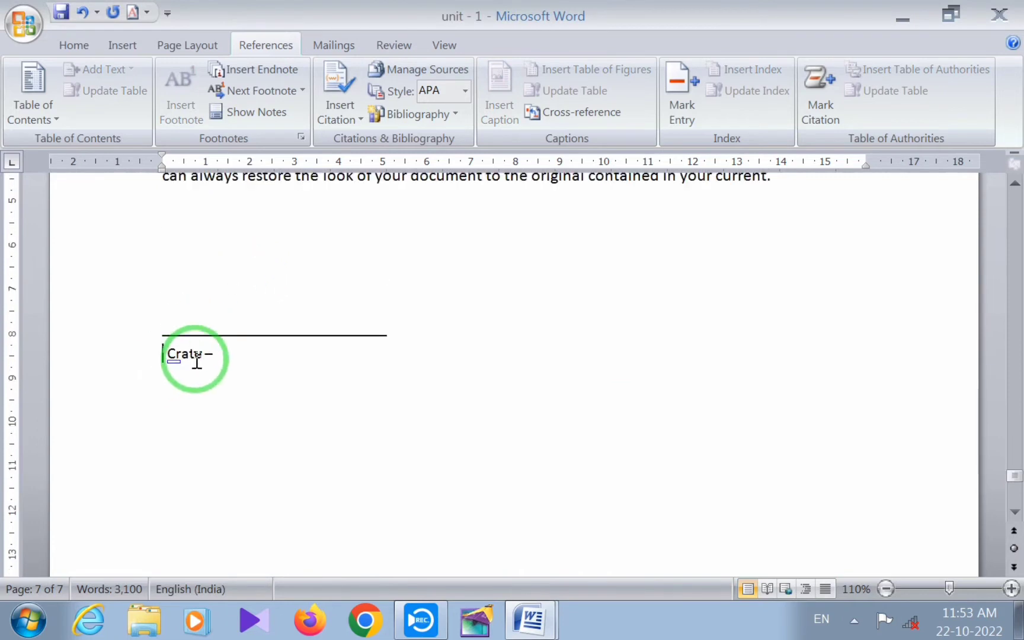
- Complete the endnote's text after "Crate –" with "crate a new docum,ent"
{"action": "left_click", "coordinate": [241, 355]}
{"action": "type", "text": "cr"}
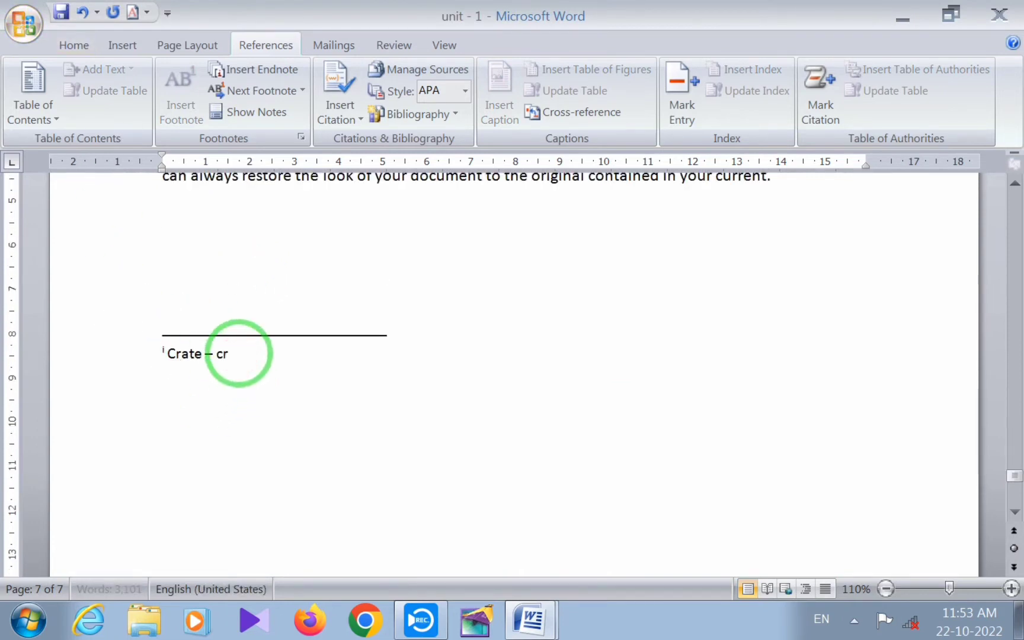
{"action": "type", "text": "ate an"}
{"action": "key", "text": "BackSpace"}
{"action": "key", "text": "BackSpace"}
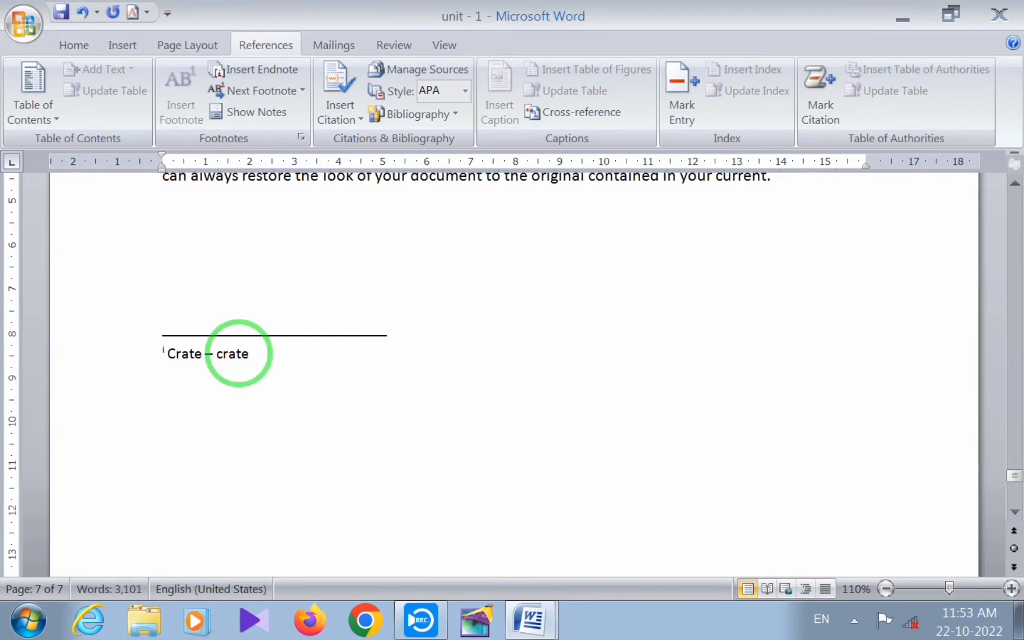
{"action": "type", "text": "a new docum,ent"}
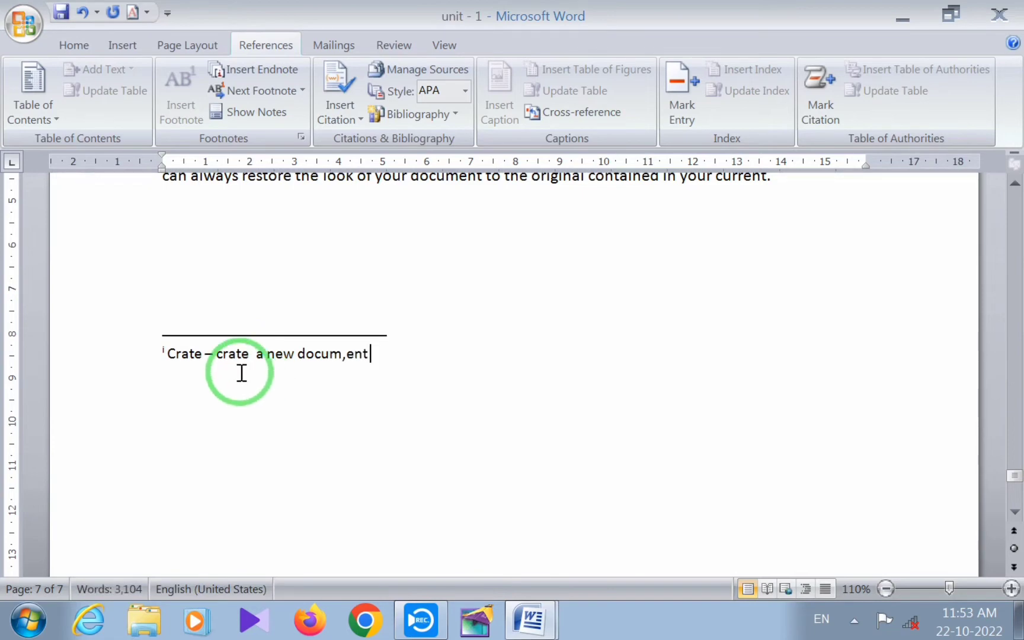
- Go from the endnote text back to its reference mark with Show Notes and examine the mark after "create"
{"action": "left_click", "coordinate": [255, 114]}
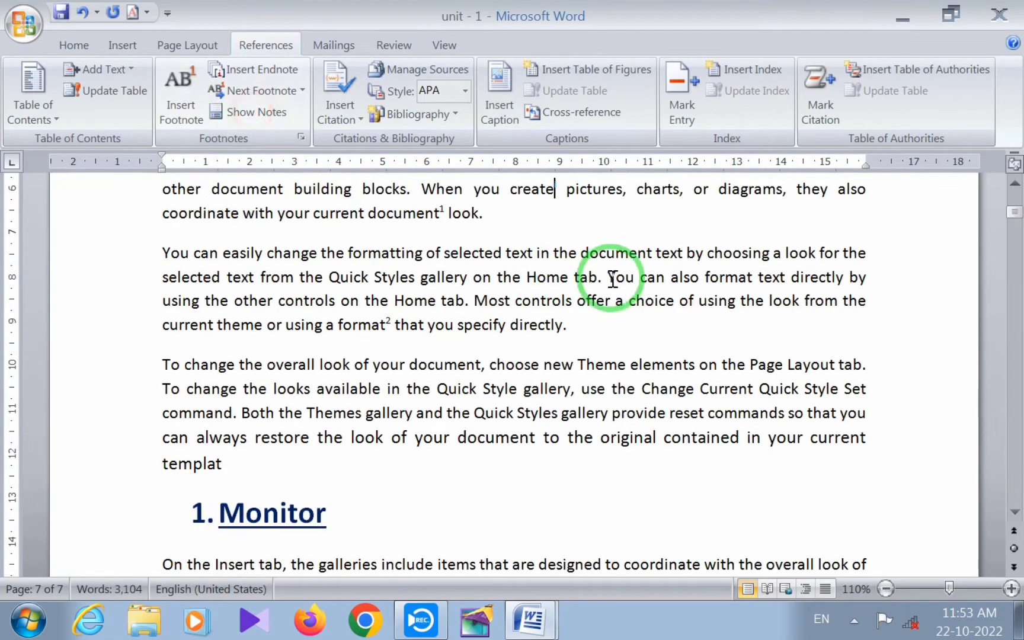
{"action": "scroll", "coordinate": [613, 267], "scroll_direction": "up", "scroll_amount": 2}
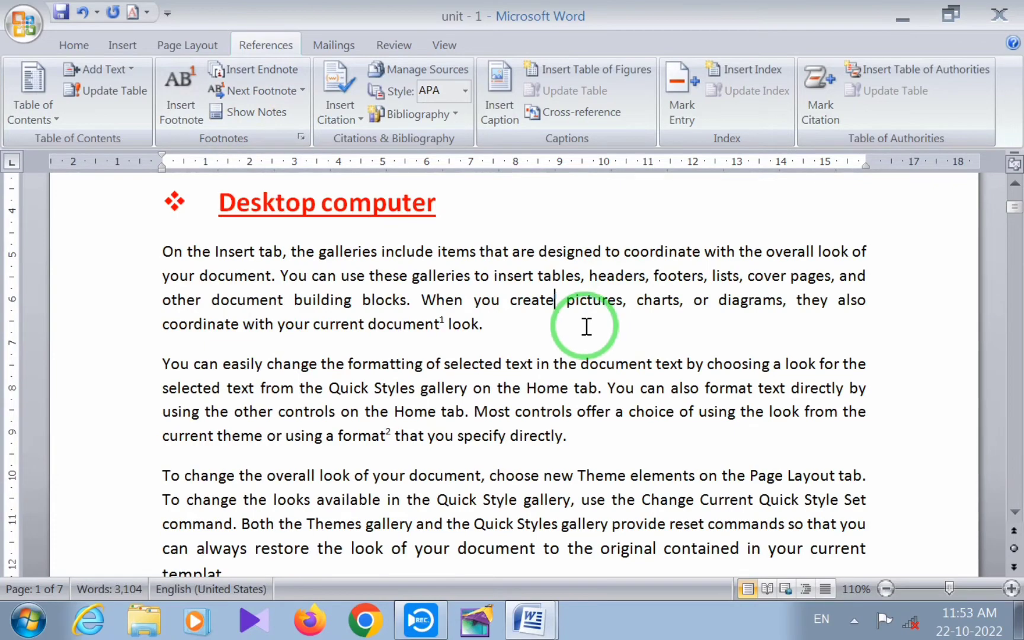
{"action": "scroll", "coordinate": [585, 338], "scroll_direction": "down", "scroll_amount": 2}
{"action": "scroll", "coordinate": [560, 267], "scroll_direction": "up", "scroll_amount": 1, "text": "ctrl"}
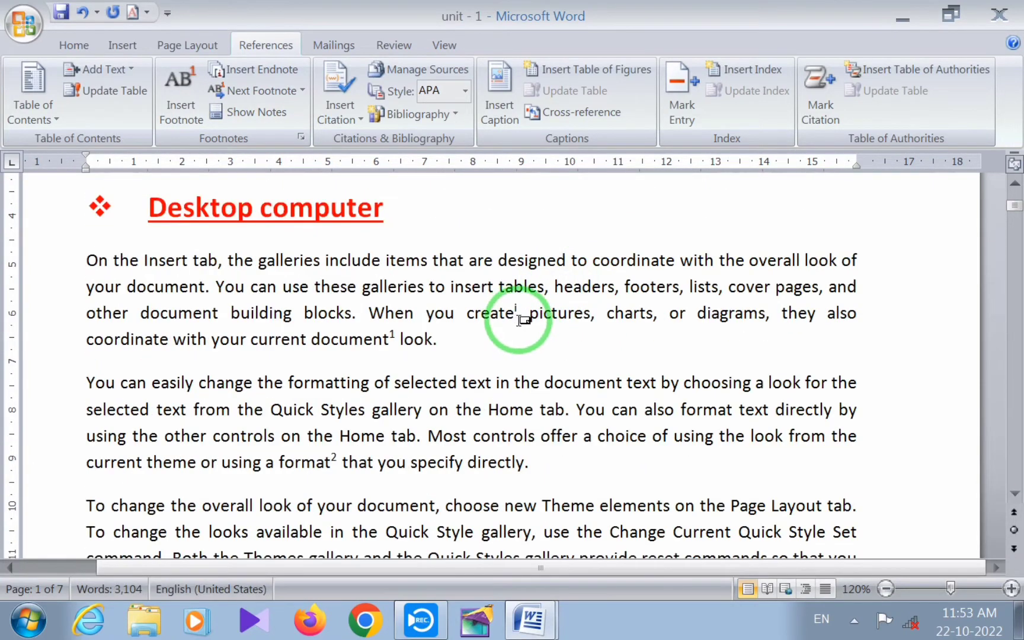
{"action": "mouse_move", "coordinate": [519, 311]}
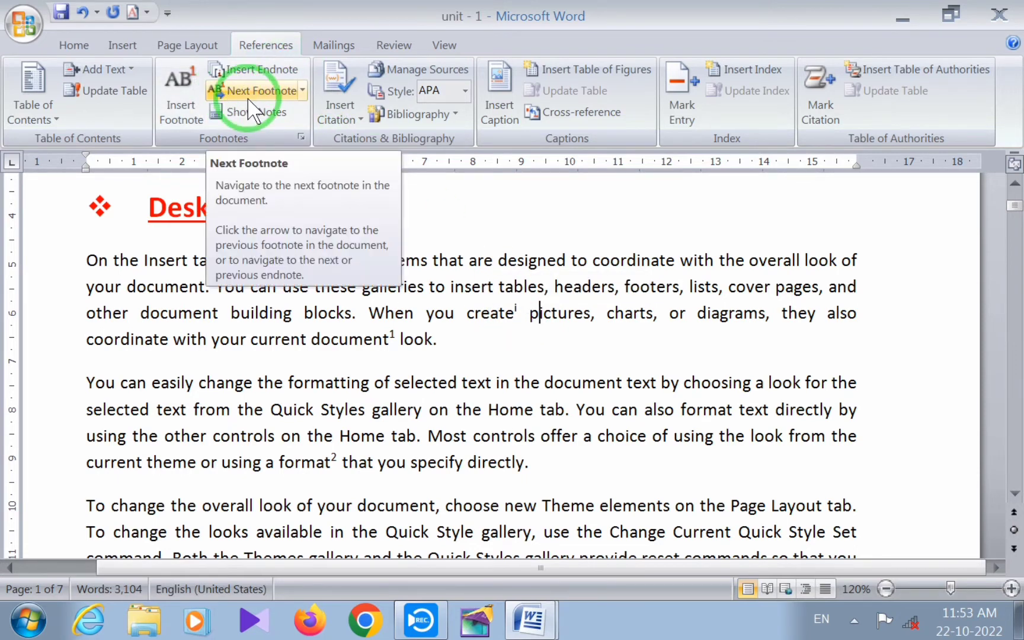
- Move forward through the footnote marks after "document" and "format" with Next Footnote
{"action": "left_click", "coordinate": [302, 90]}
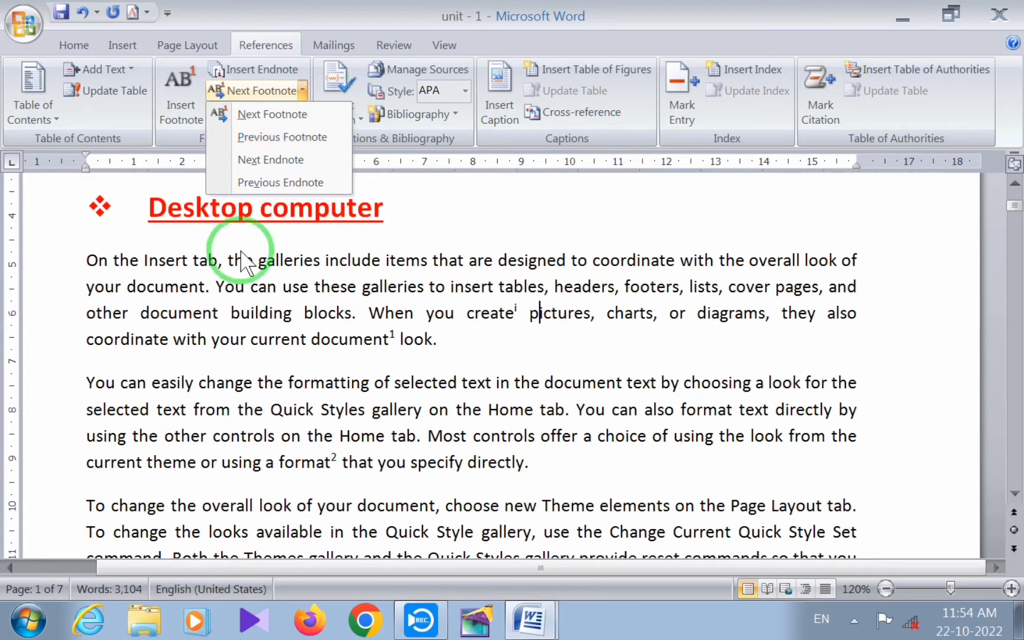
{"action": "left_click", "coordinate": [349, 350]}
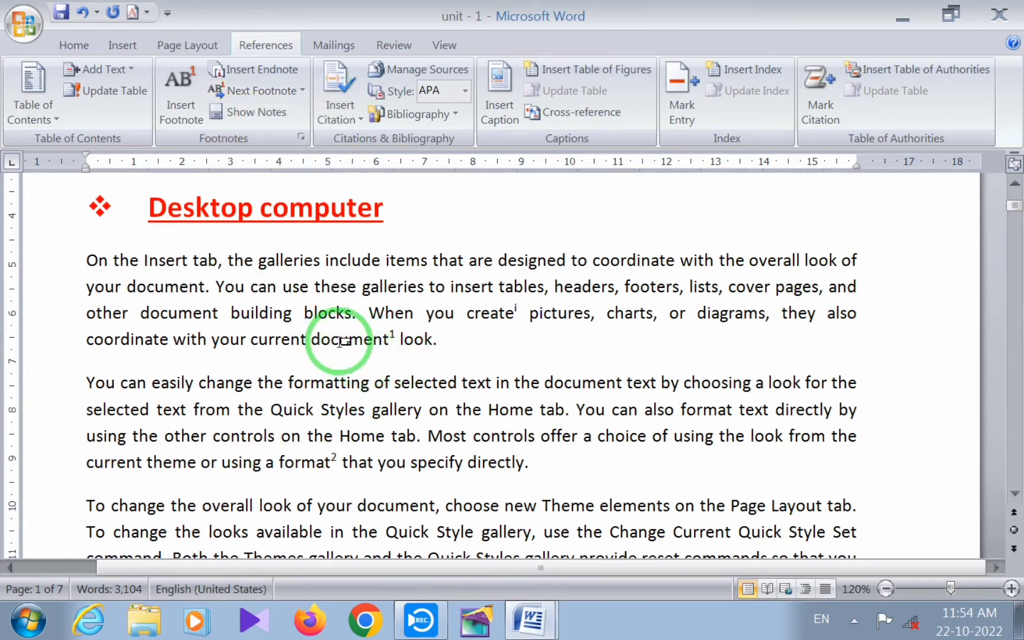
{"action": "mouse_move", "coordinate": [352, 369]}
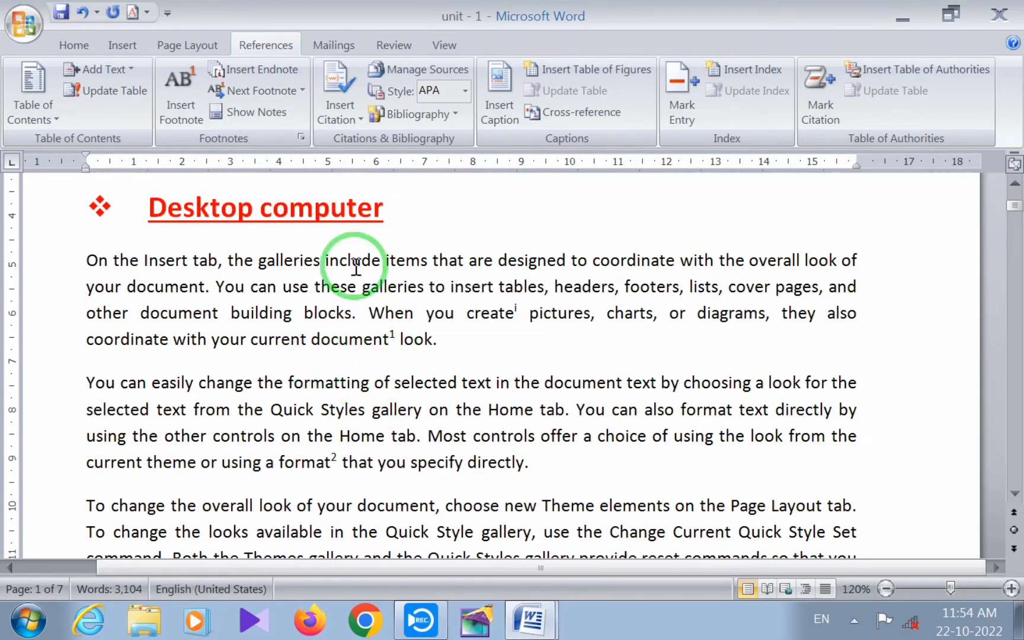
{"action": "left_click", "coordinate": [302, 91]}
{"action": "left_click", "coordinate": [291, 113]}
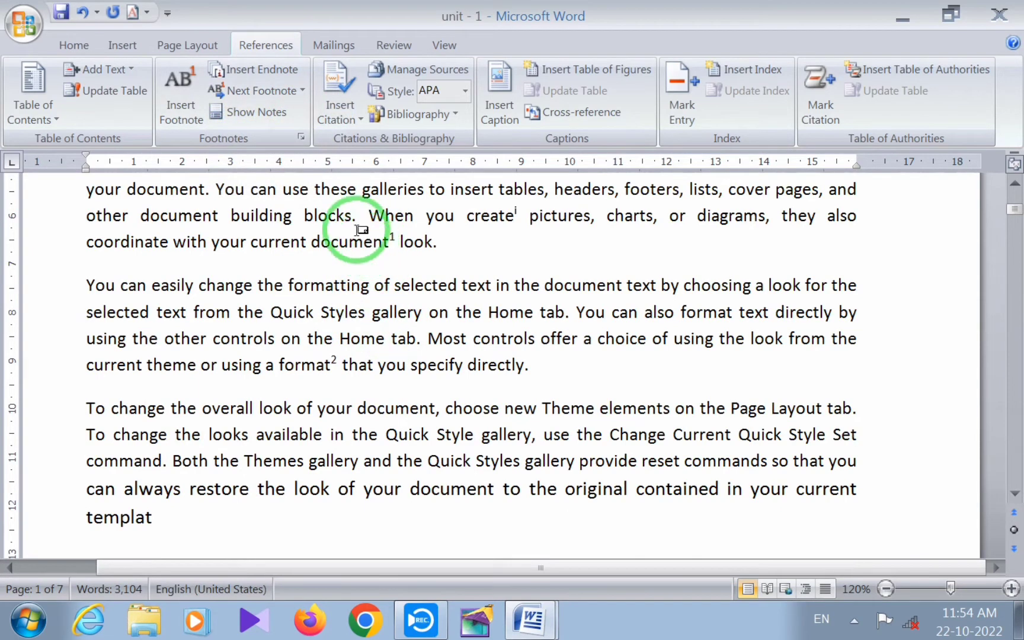
{"action": "left_click", "coordinate": [302, 91]}
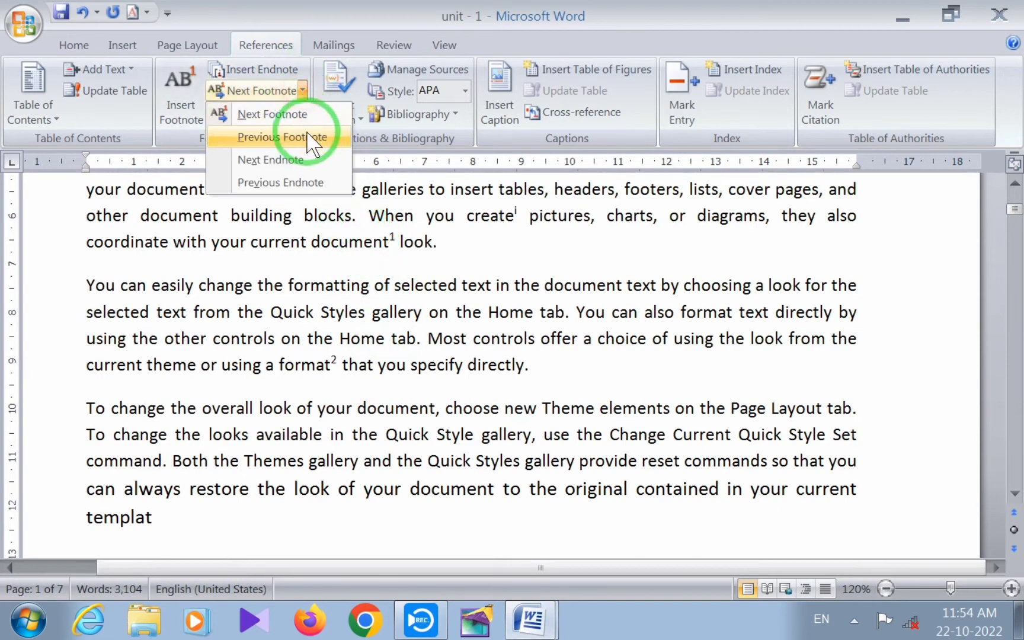
{"action": "left_click", "coordinate": [279, 113]}
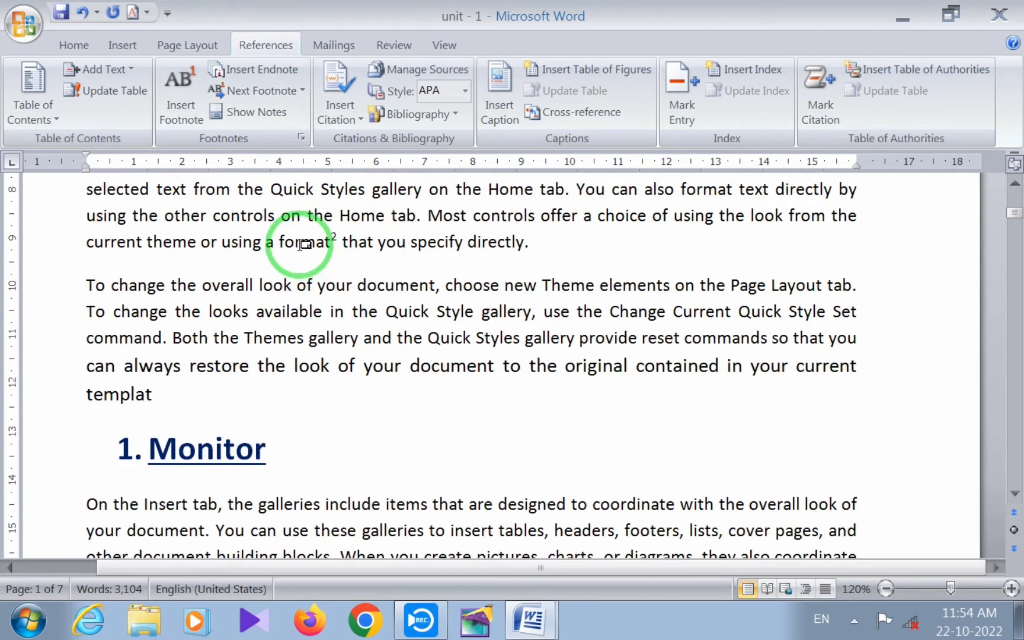
- Return to the footnote mark after "document" with Previous Footnote
{"action": "left_click", "coordinate": [303, 91]}
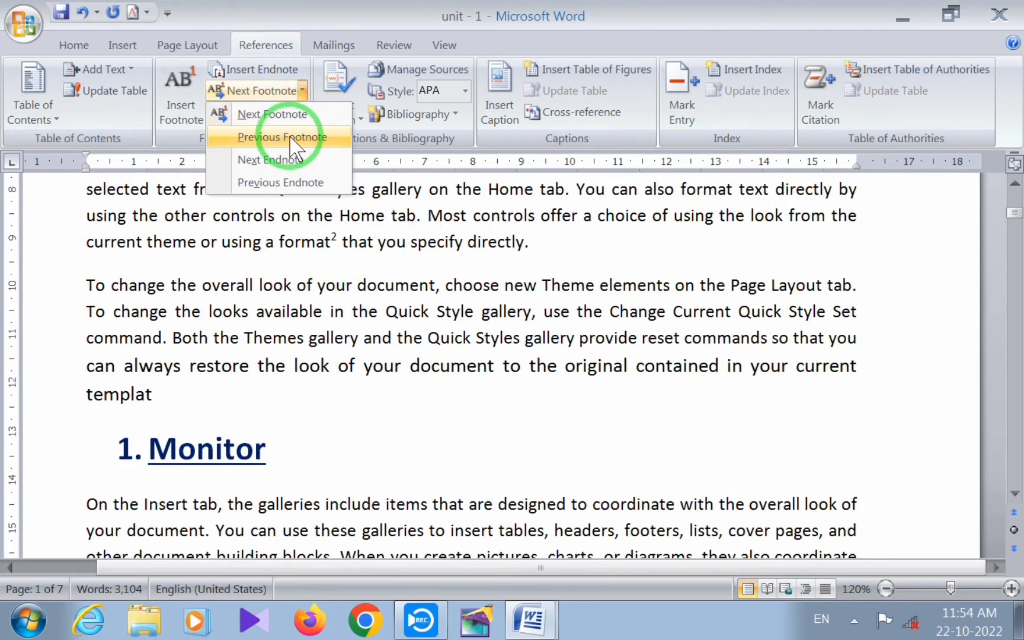
{"action": "left_click", "coordinate": [289, 137]}
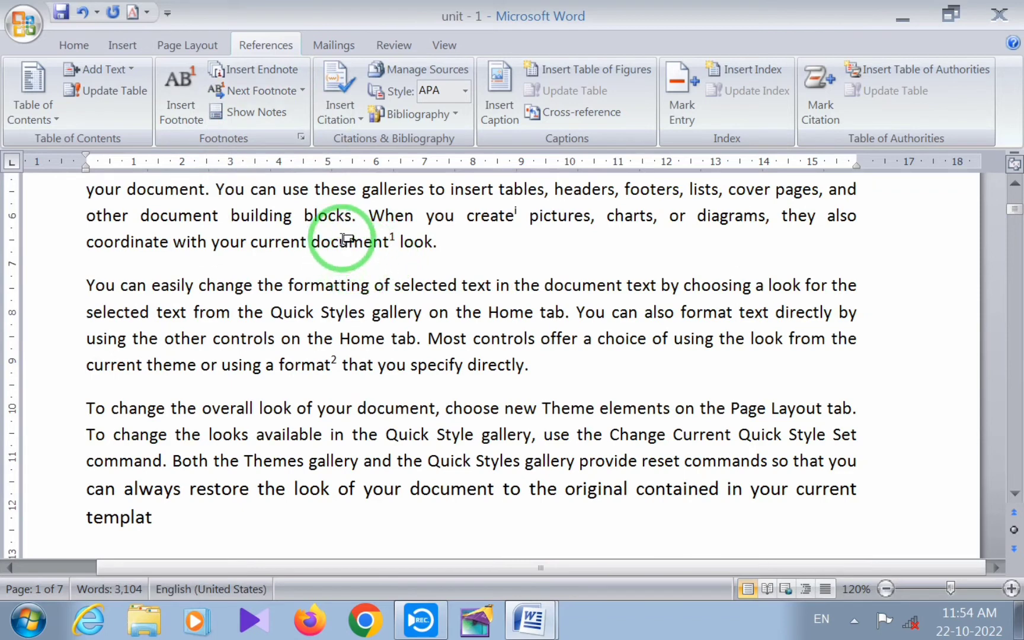
{"action": "mouse_move", "coordinate": [347, 239]}
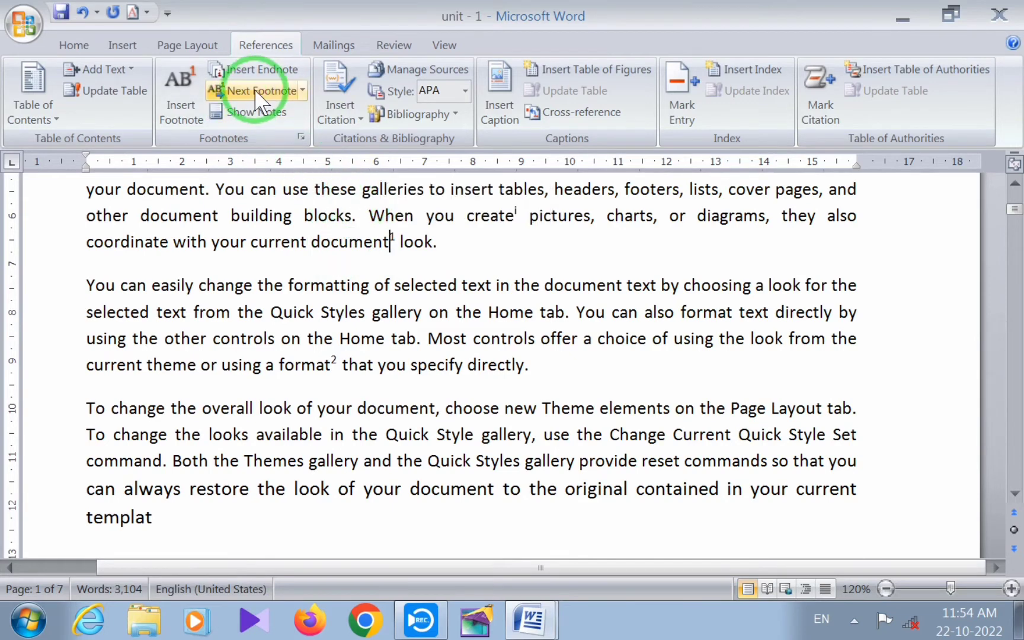
{"action": "left_click", "coordinate": [302, 90]}
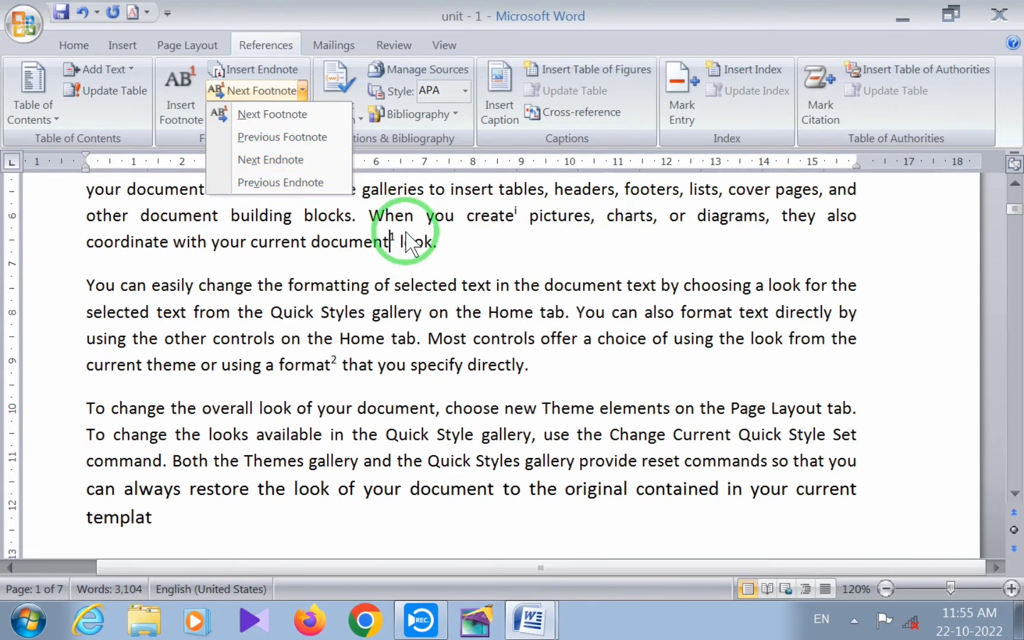
{"action": "left_click", "coordinate": [398, 268]}
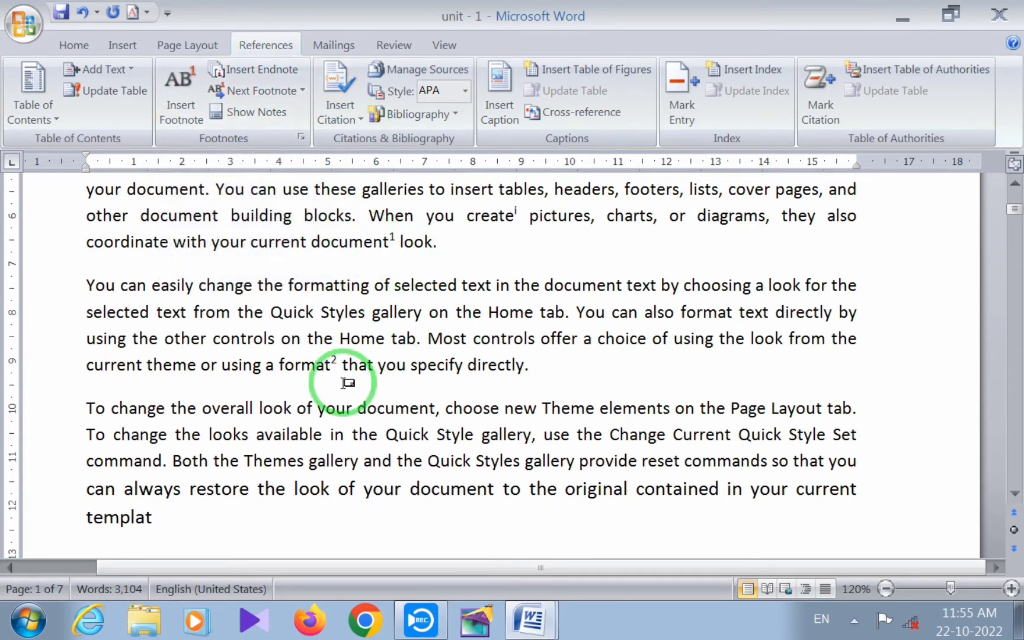
{"action": "mouse_move", "coordinate": [344, 383]}
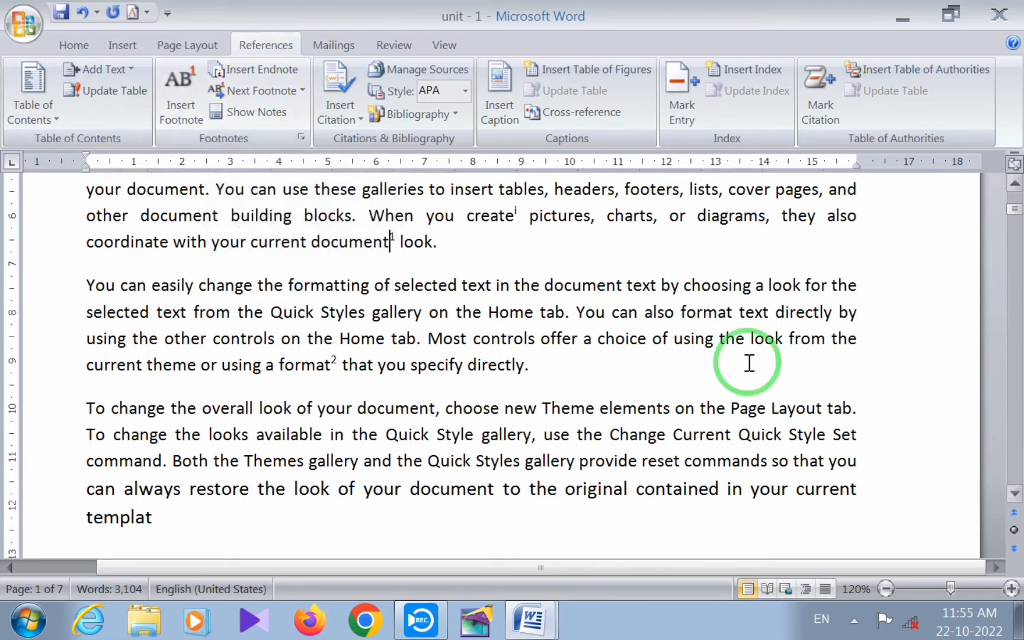
- Review the location and number format options for endnotes in the Footnote and Endnote settings, then close them without changes
{"action": "left_click", "coordinate": [301, 138]}
{"action": "left_click_drag", "start_coordinate": [584, 86], "coordinate": [463, 104]}
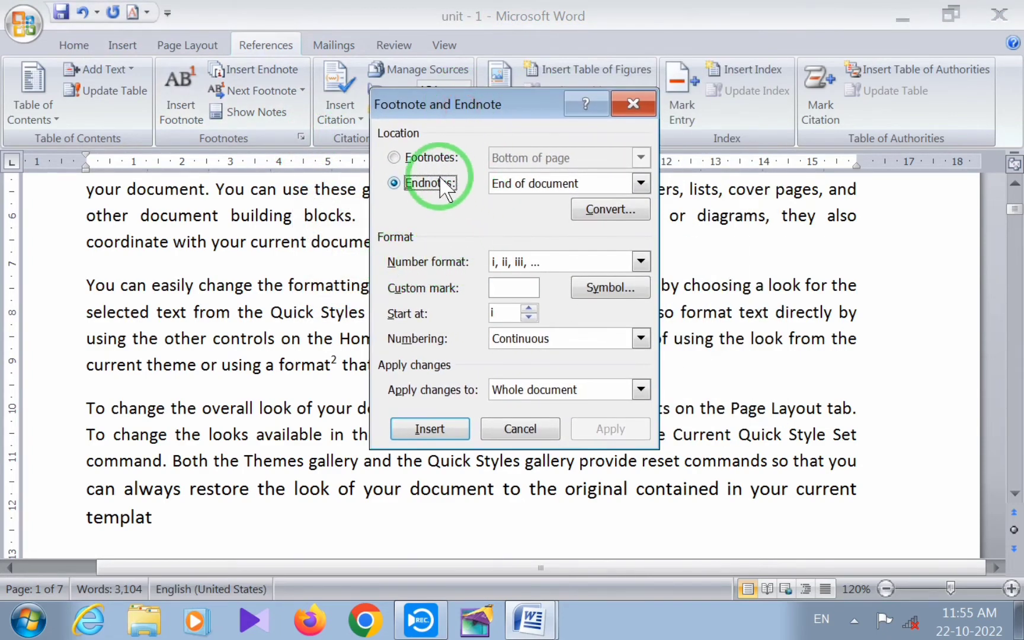
{"action": "left_click", "coordinate": [425, 151]}
{"action": "left_click", "coordinate": [423, 183]}
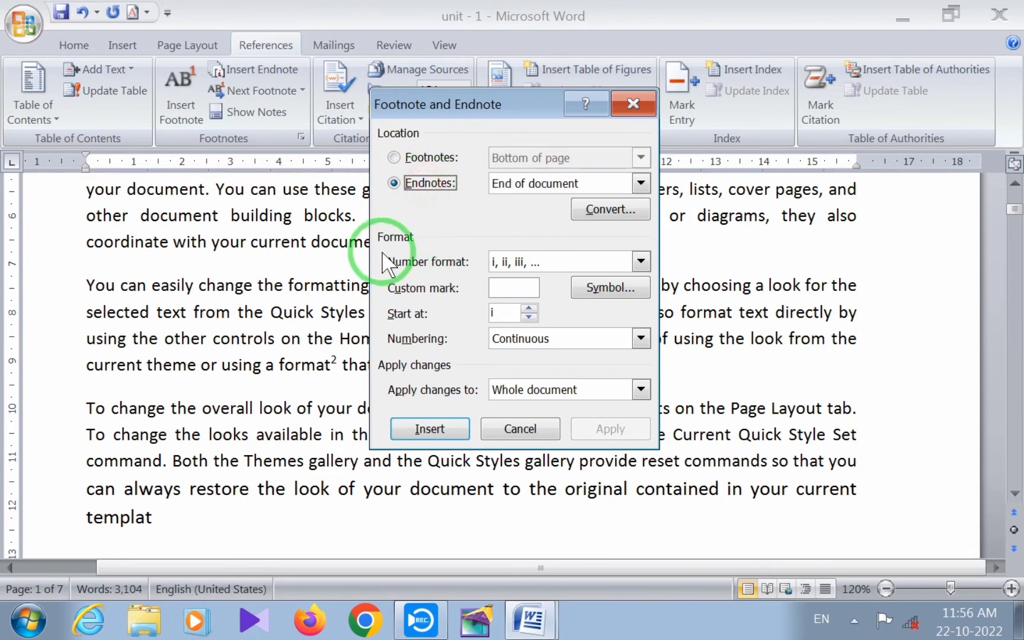
{"action": "left_click", "coordinate": [639, 266]}
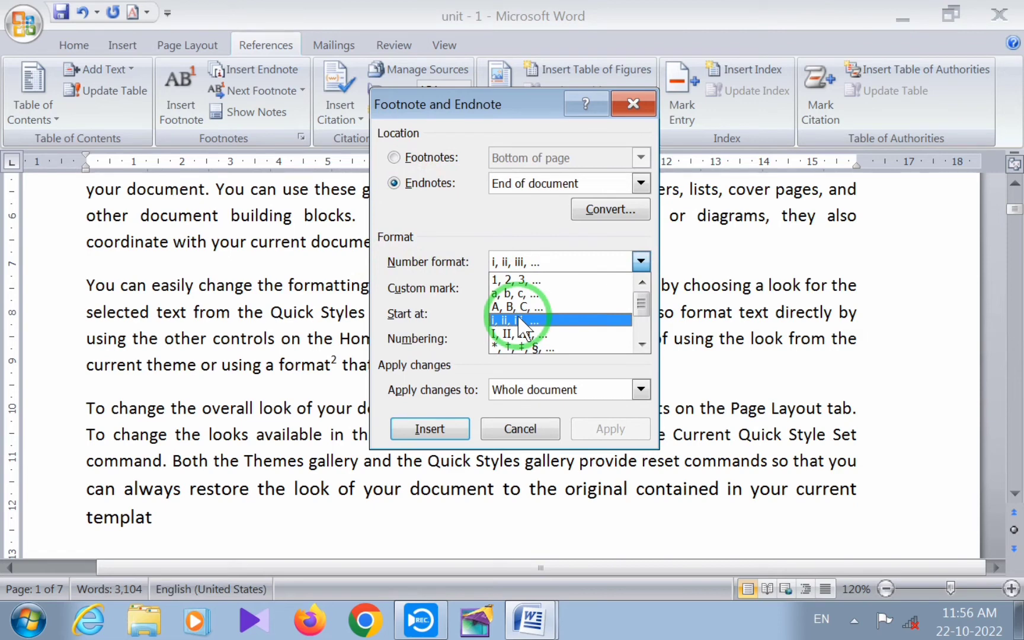
{"action": "left_click", "coordinate": [623, 116]}
{"action": "left_click", "coordinate": [635, 103]}
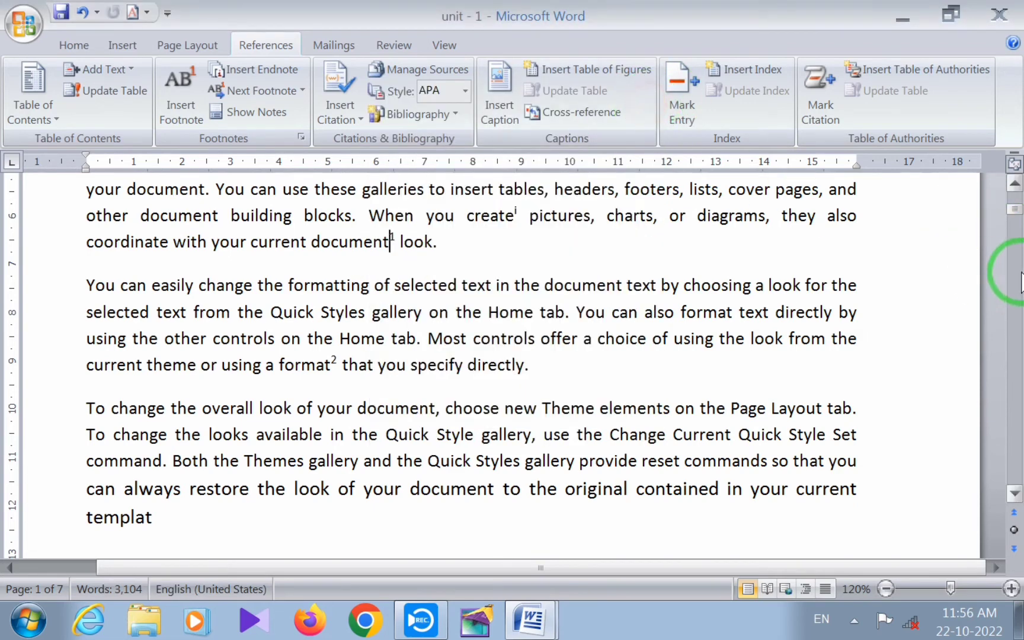
- Examine the first endnote's text at the end of the document on page 7
{"action": "left_click_drag", "start_coordinate": [1014, 211], "coordinate": [1015, 491]}
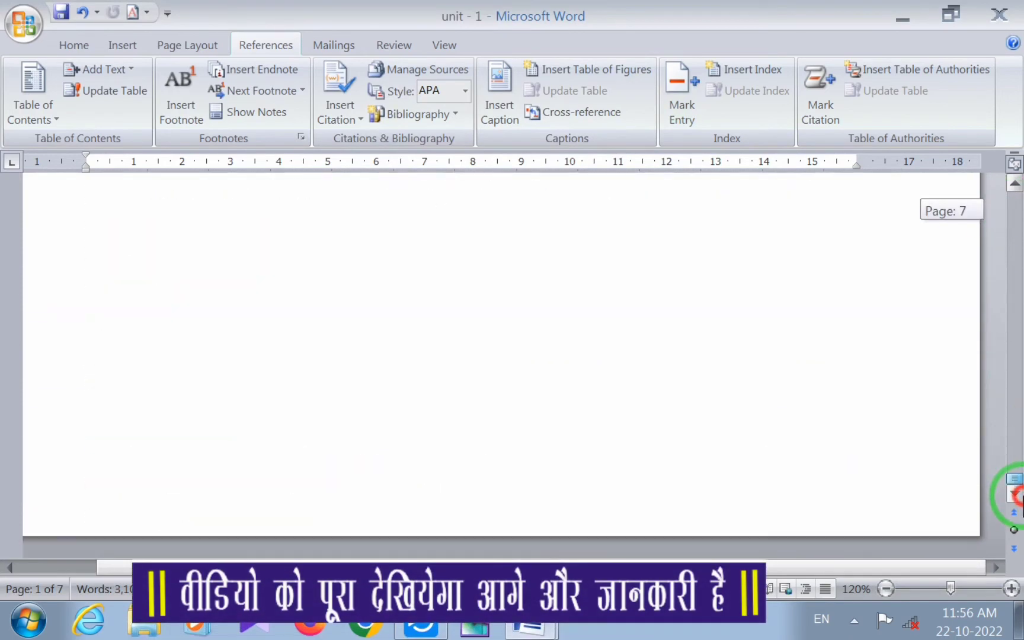
{"action": "scroll", "coordinate": [328, 344], "scroll_direction": "up", "scroll_amount": 5}
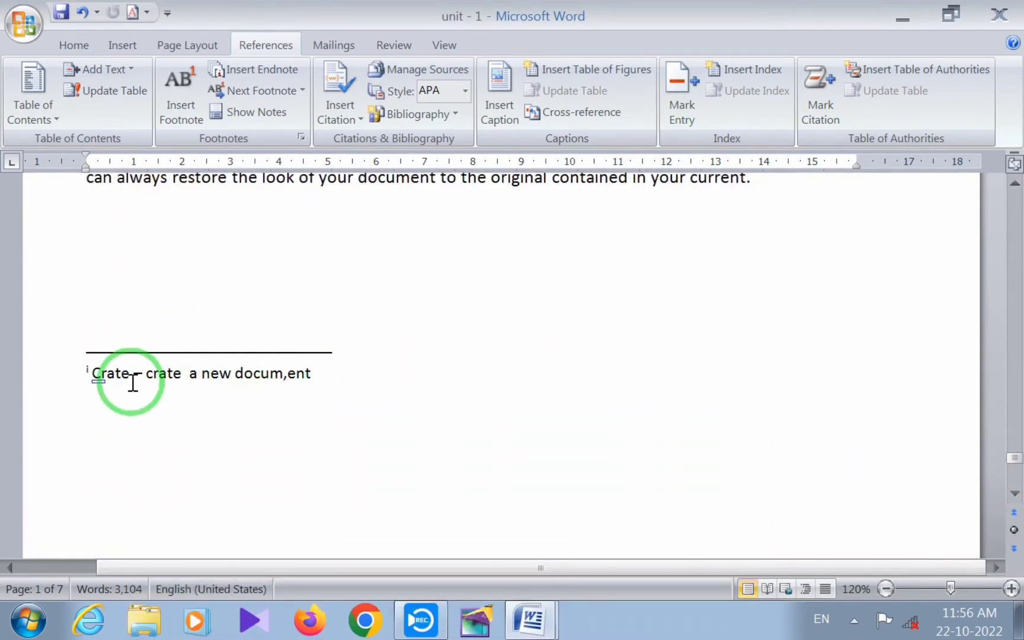
{"action": "left_click", "coordinate": [96, 379]}
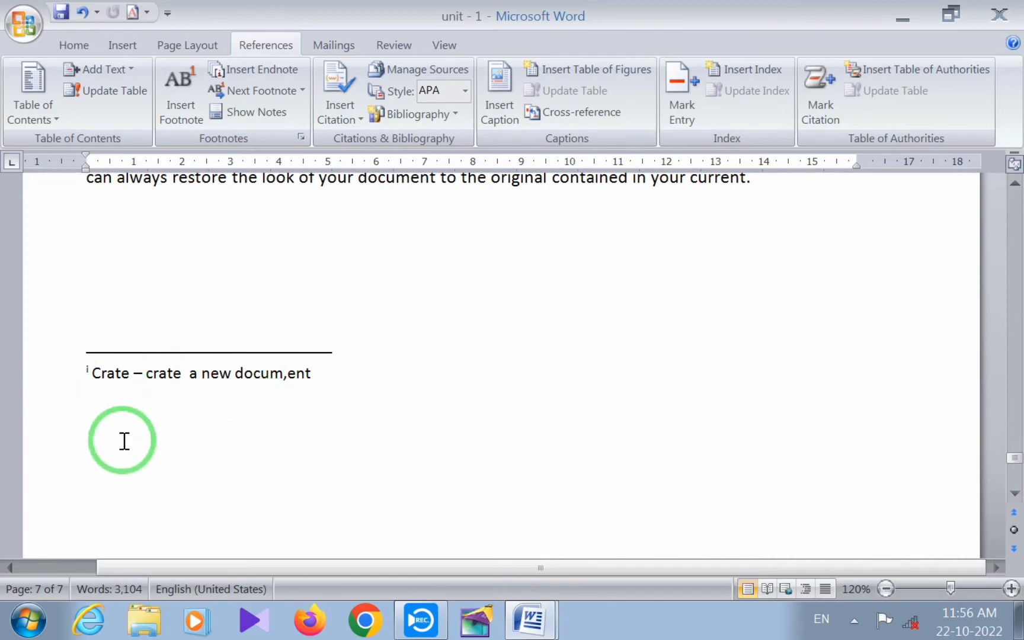
- Insert an endnote after "selected" on page 7 with the text "asdhfasdnfiuoseagfljsdafn" and return to its reference mark with Show Notes
{"action": "scroll", "coordinate": [124, 441], "scroll_direction": "up", "scroll_amount": 4}
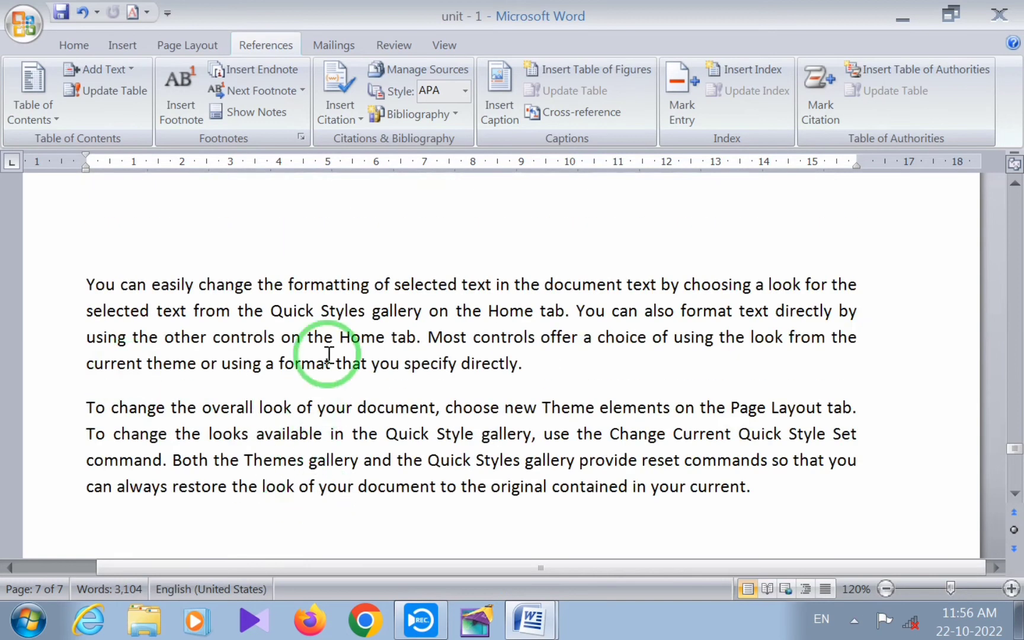
{"action": "left_click", "coordinate": [457, 286]}
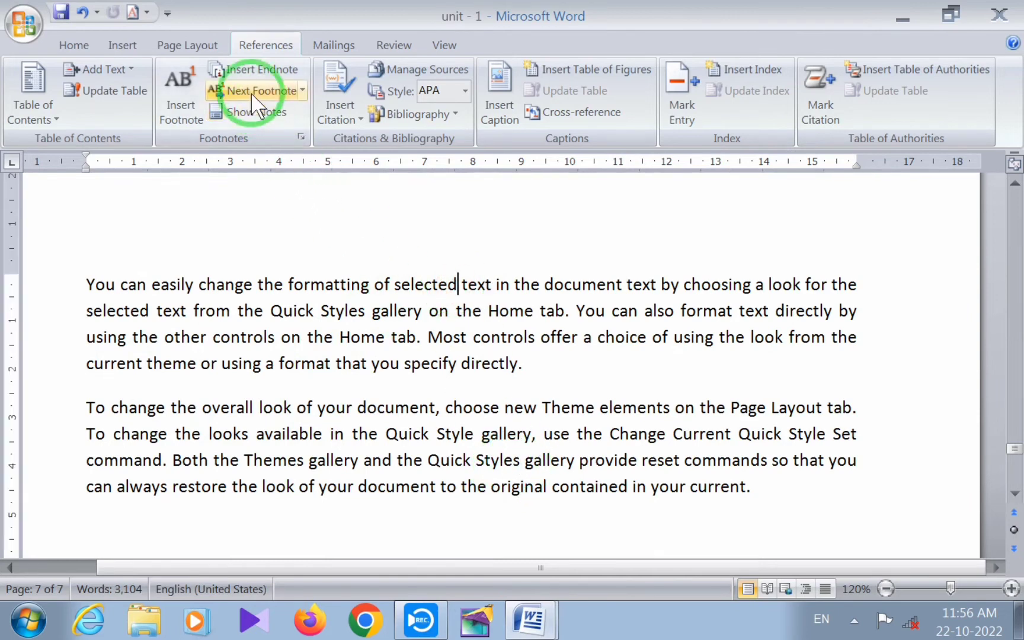
{"action": "left_click", "coordinate": [274, 72]}
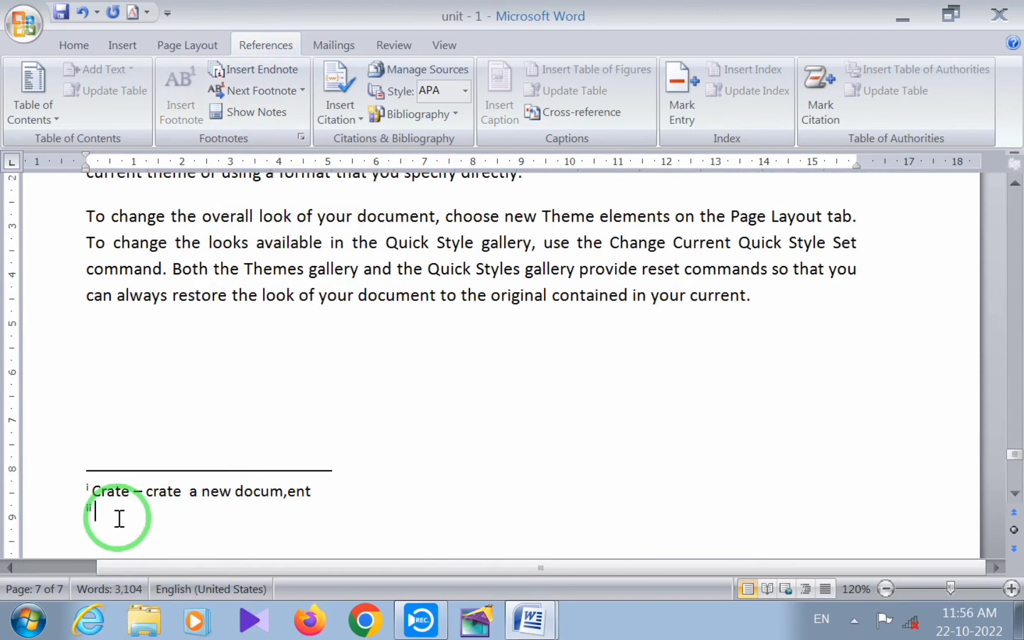
{"action": "type", "text": "asdhfasdnfiuoseagfljsdafn"}
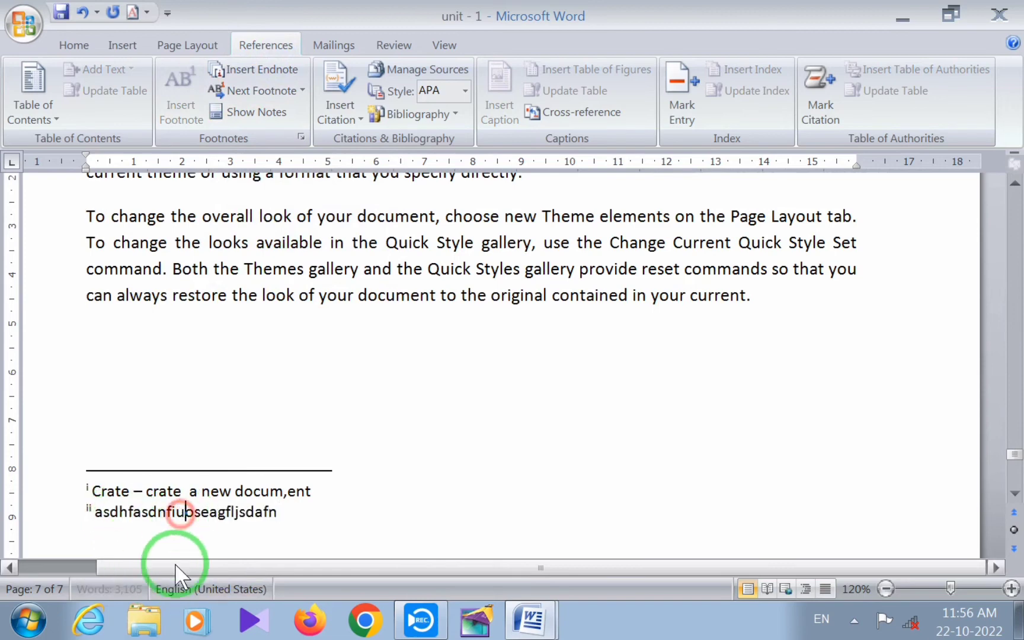
{"action": "left_click", "coordinate": [252, 112]}
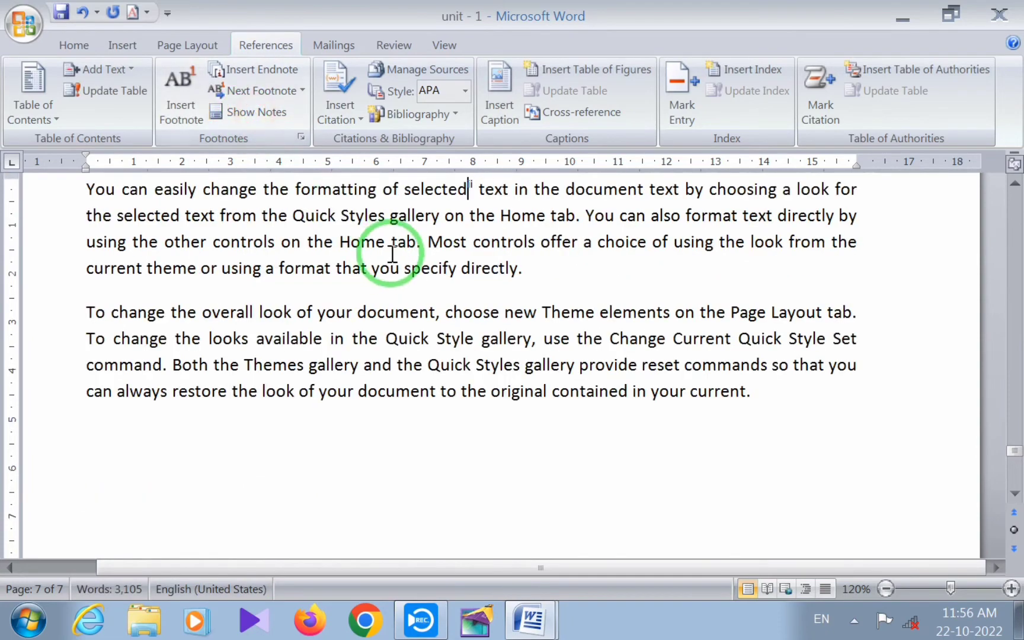
- Examine the endnote mark after "selected" on page 7 and the text of the second endnote at the document's end
{"action": "scroll", "coordinate": [415, 285], "scroll_direction": "up", "scroll_amount": 3}
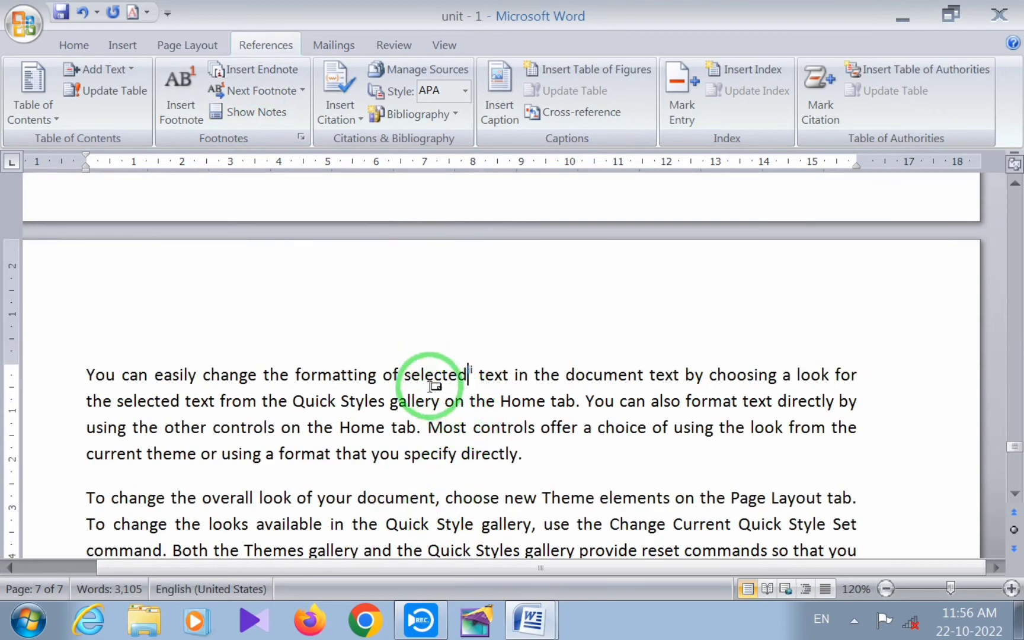
{"action": "mouse_move", "coordinate": [431, 378]}
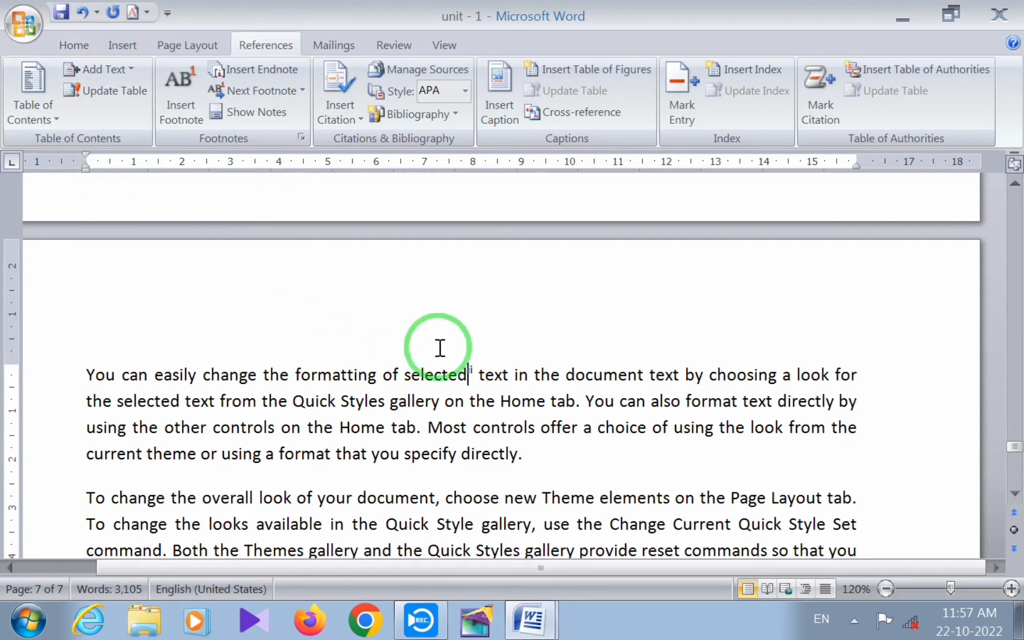
{"action": "scroll", "coordinate": [408, 357], "scroll_direction": "up", "scroll_amount": 1}
{"action": "scroll", "coordinate": [403, 367], "scroll_direction": "down", "scroll_amount": 10}
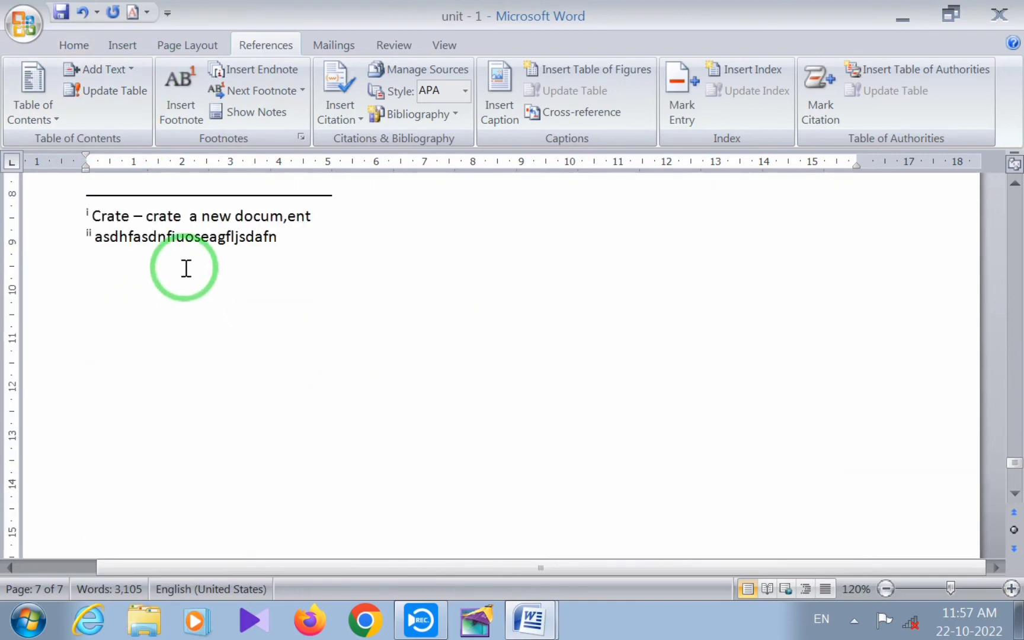
{"action": "left_click", "coordinate": [161, 237]}
{"action": "double_click", "coordinate": [160, 237]}
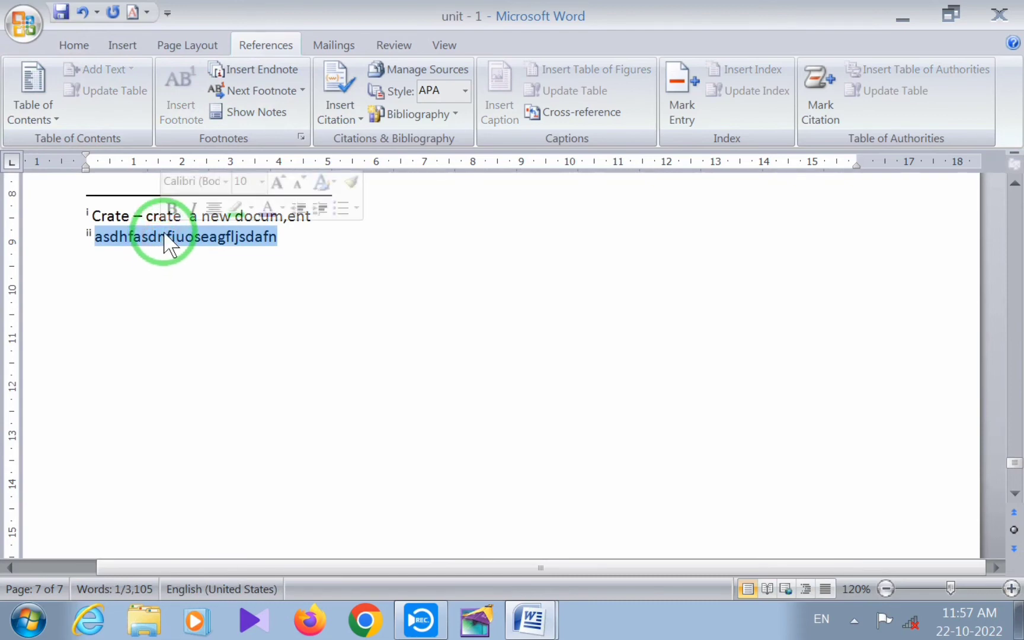
{"action": "left_click", "coordinate": [165, 235]}
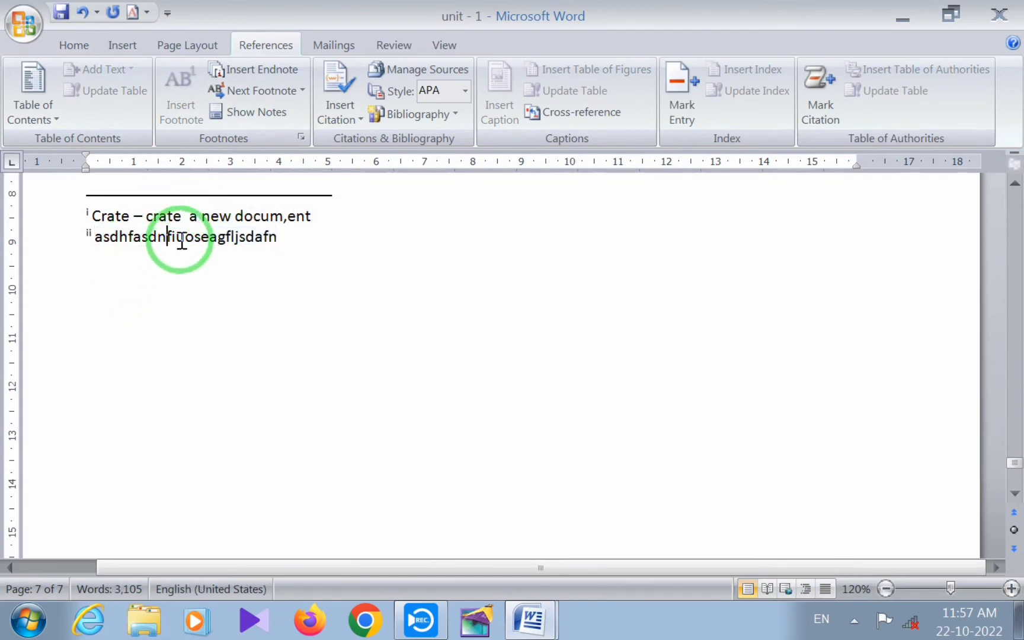
{"action": "left_click", "coordinate": [171, 231]}
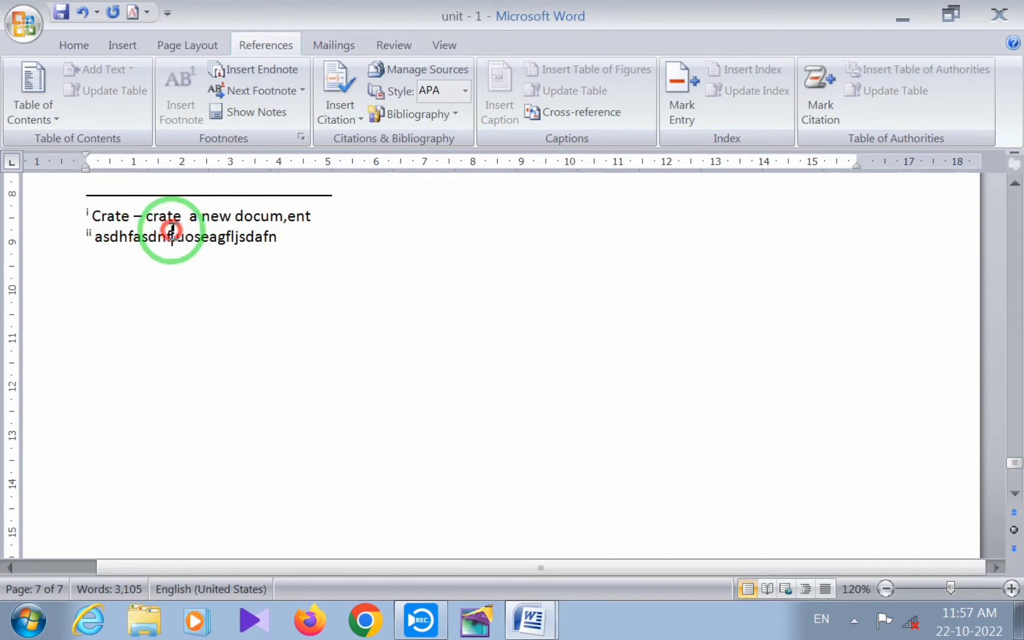
- Convert all endnotes to footnotes through the Convert Notes options of the Footnote and Endnote settings
{"action": "left_click", "coordinate": [301, 138]}
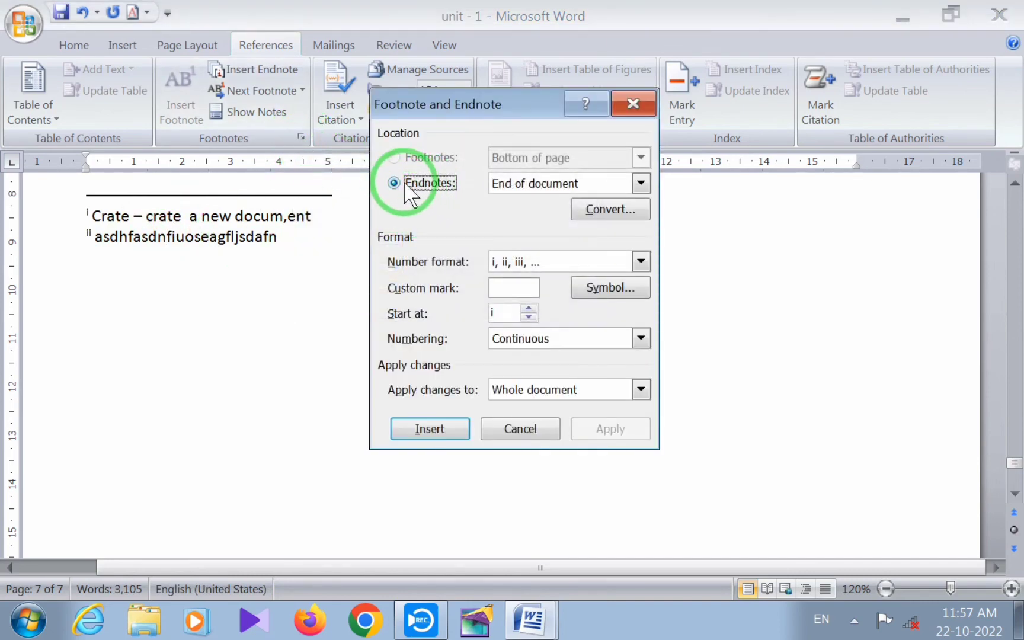
{"action": "left_click", "coordinate": [617, 209]}
{"action": "left_click_drag", "start_coordinate": [477, 231], "coordinate": [481, 185]}
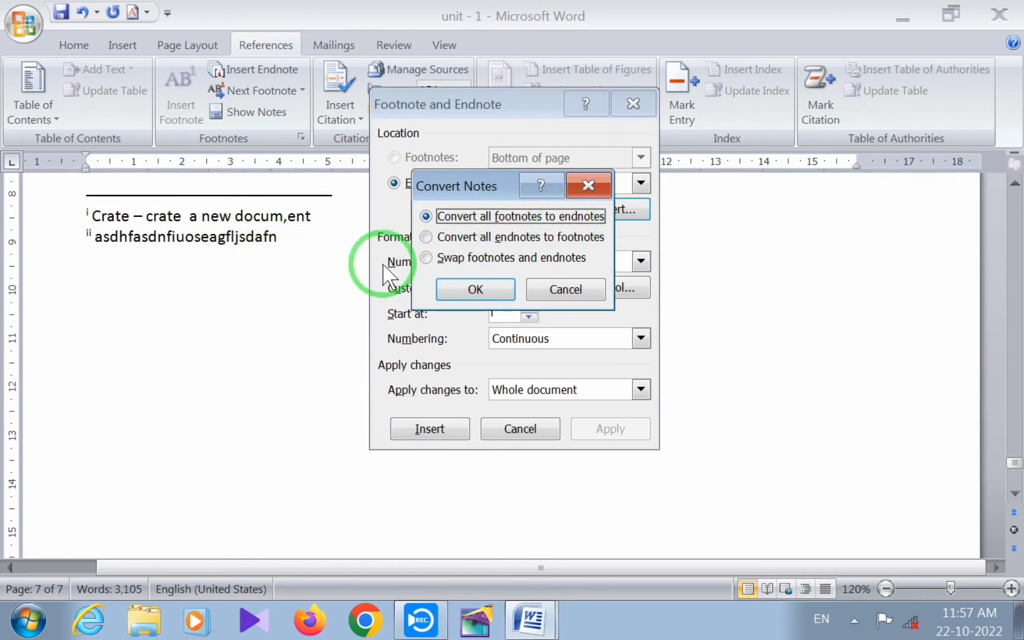
{"action": "left_click", "coordinate": [427, 237]}
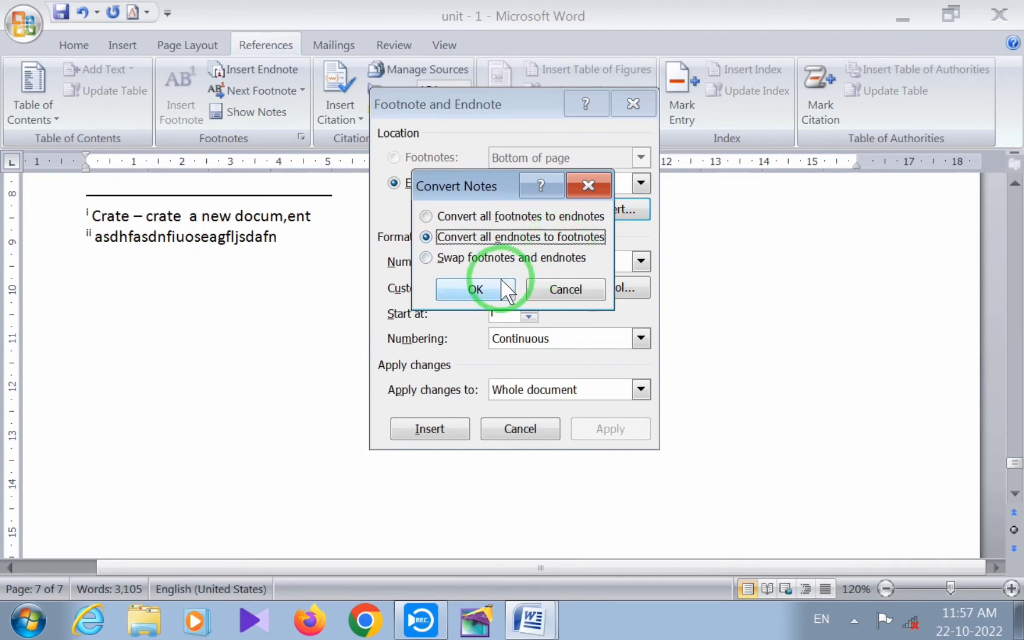
{"action": "left_click", "coordinate": [476, 289]}
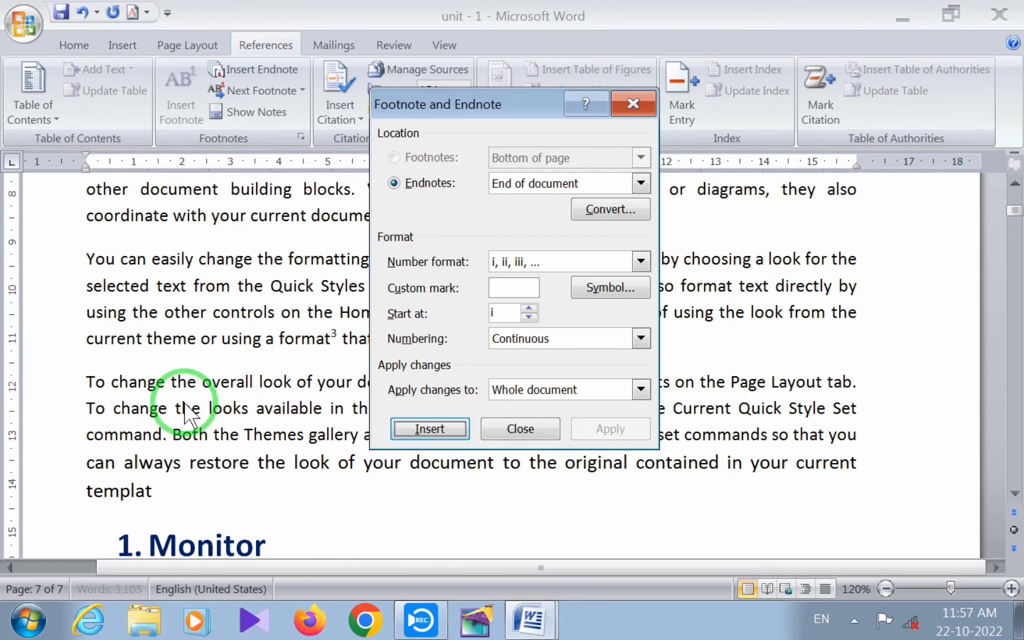
- Convert all footnotes to endnotes, and go to the reference mark after "create" on page 1 with Show Notes
{"action": "left_click", "coordinate": [624, 211]}
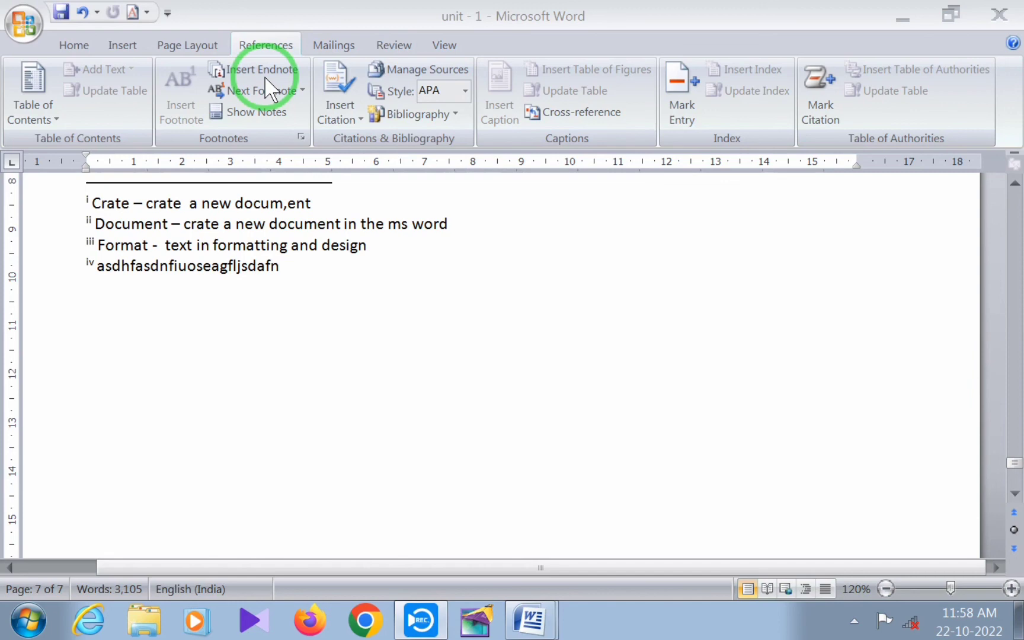
{"action": "left_click", "coordinate": [303, 100]}
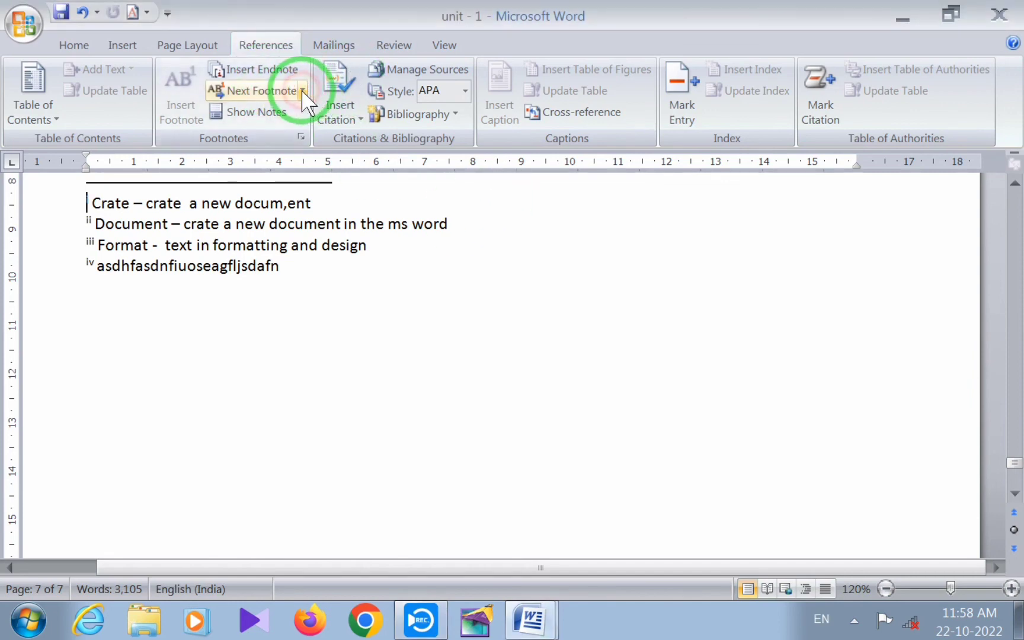
{"action": "left_click", "coordinate": [256, 112]}
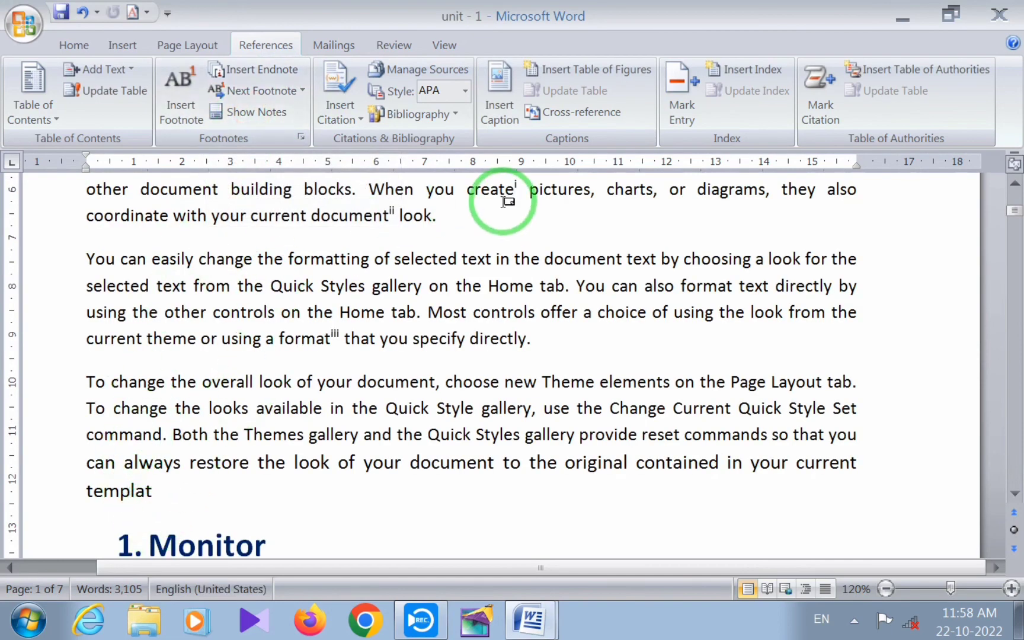
{"action": "mouse_move", "coordinate": [501, 197]}
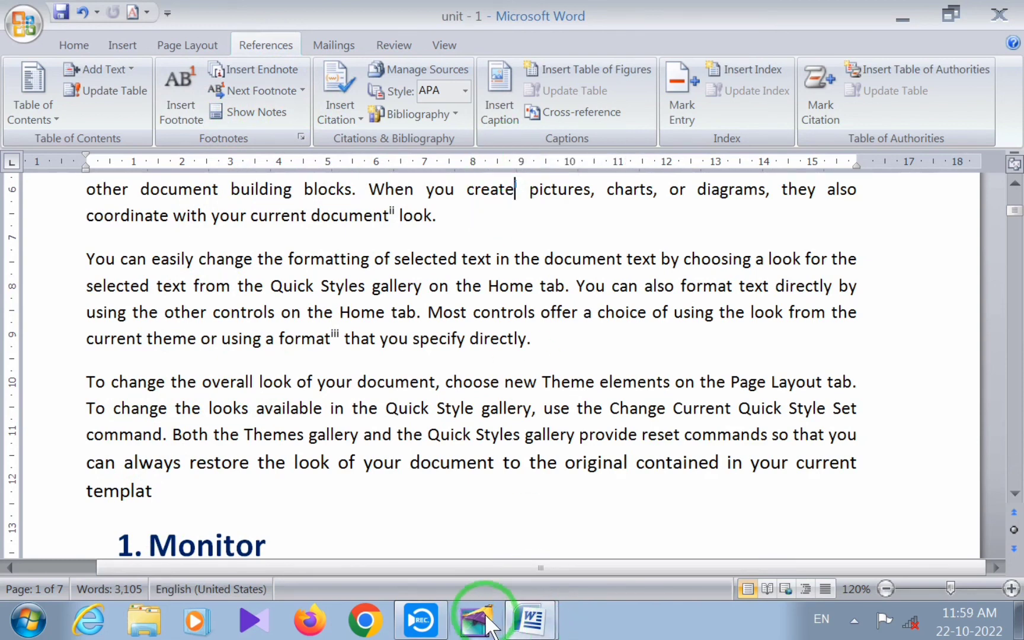
{"action": "left_click", "coordinate": [422, 620]}
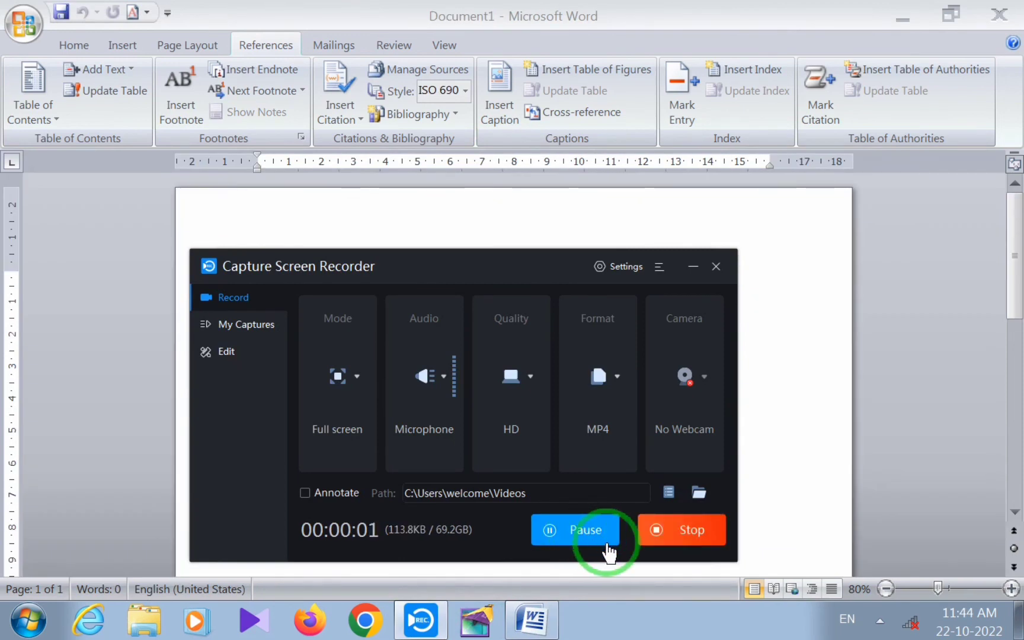
{"action": "left_click", "coordinate": [693, 266]}
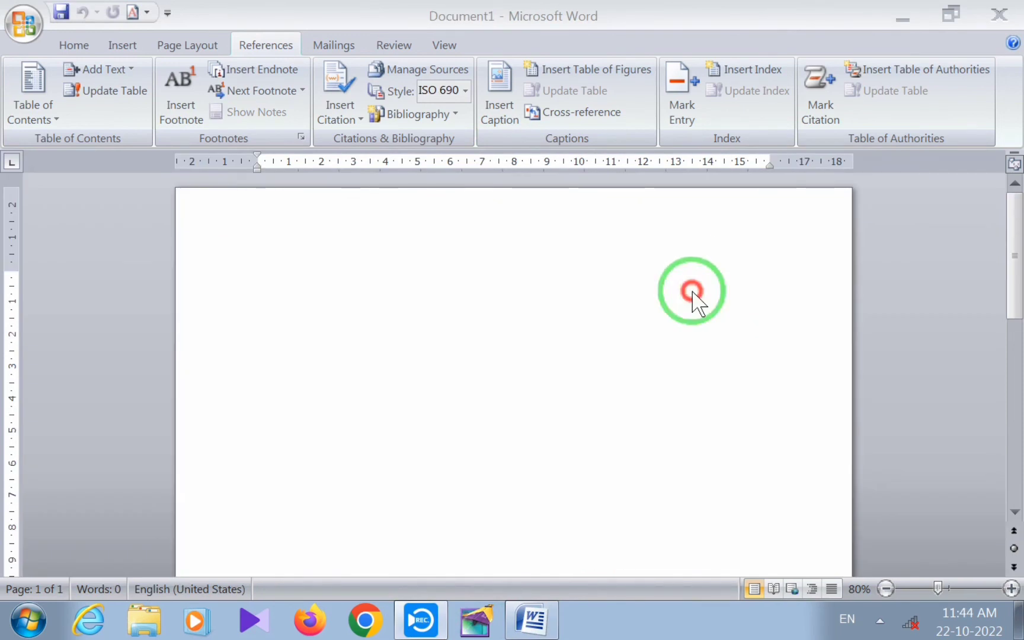